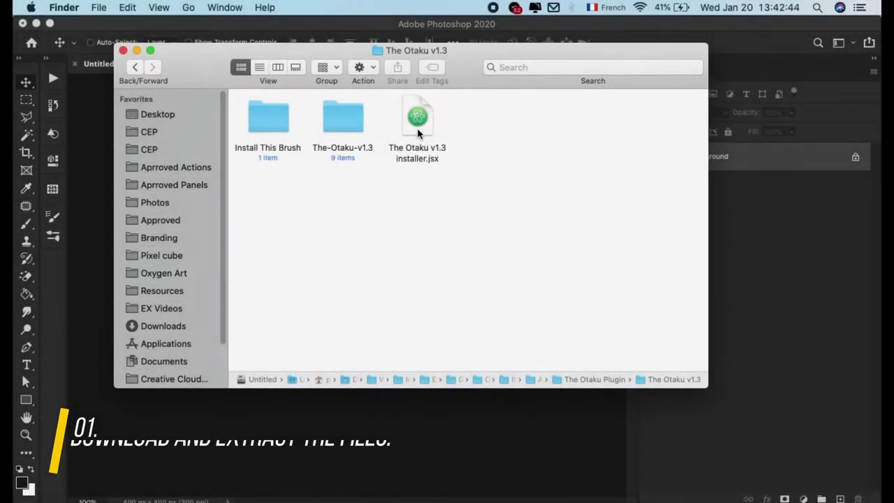
Look over the extracted The Otaku v1.3 files in Finder, then return to Photoshop.
left_click(416, 123)
left_click(343, 117)
left_click(286, 122)
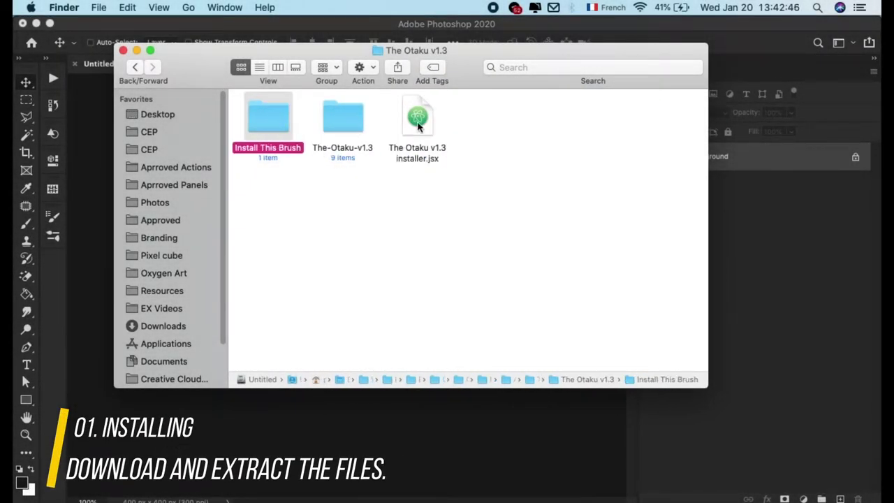
left_click(384, 171)
left_click(440, 151)
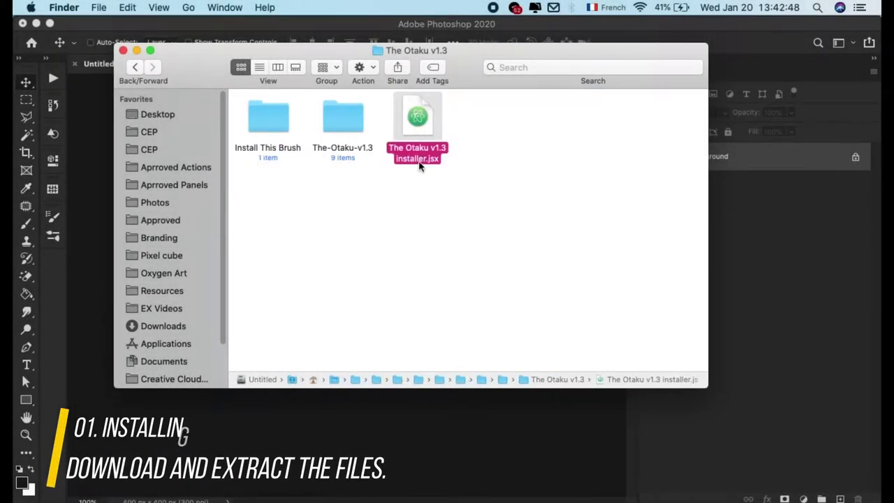
left_click(356, 427)
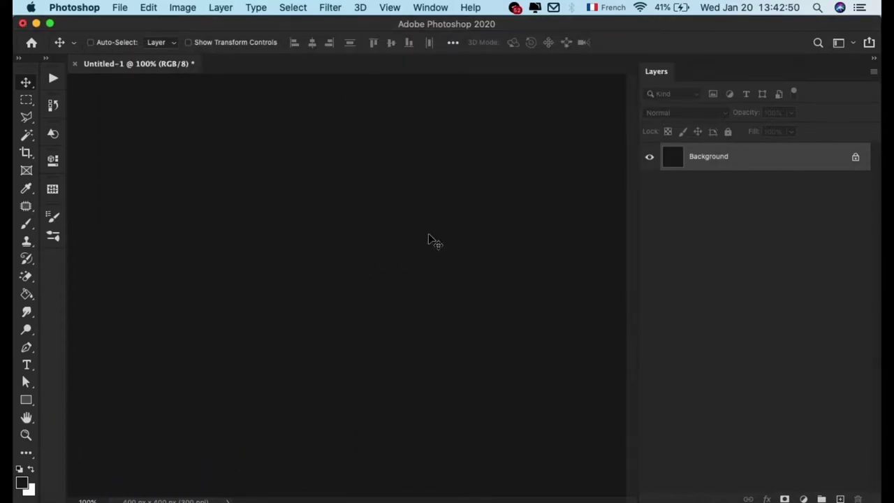
Run the 'The Otaku v1.3 installer.jsx' script, then quit Photoshop to restart it.
left_click(113, 7)
mouse_move(135, 327)
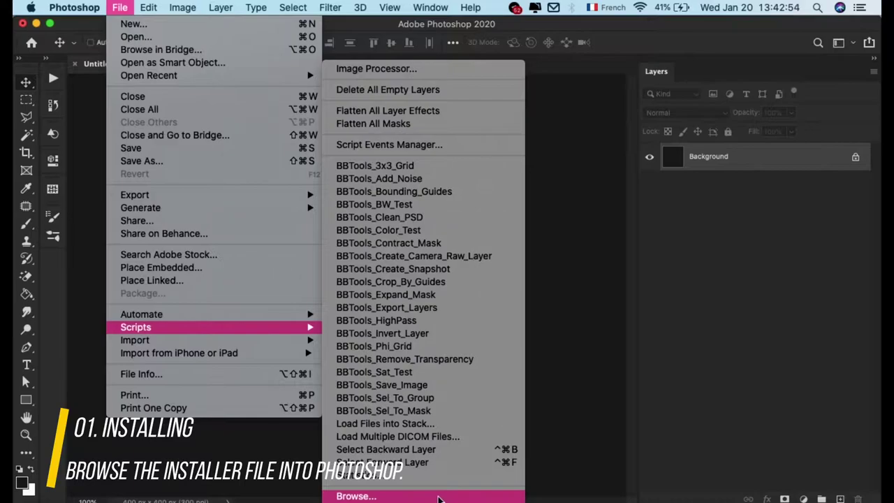
left_click(439, 496)
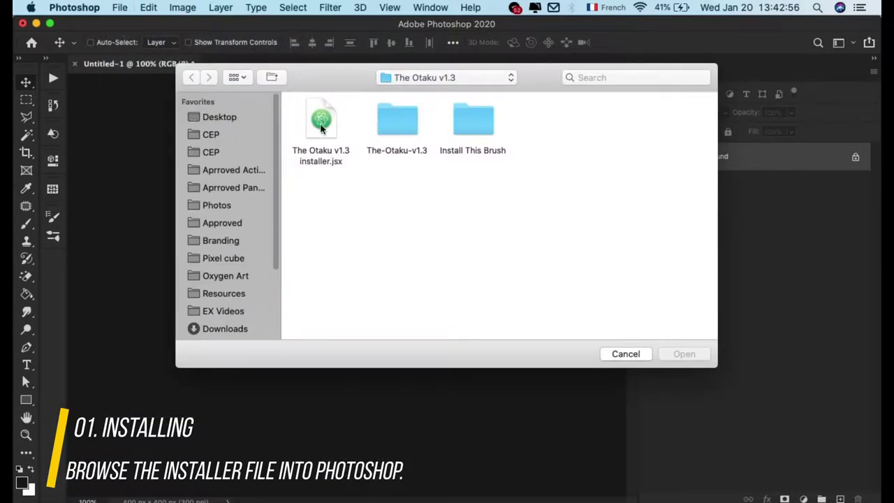
left_click(325, 158)
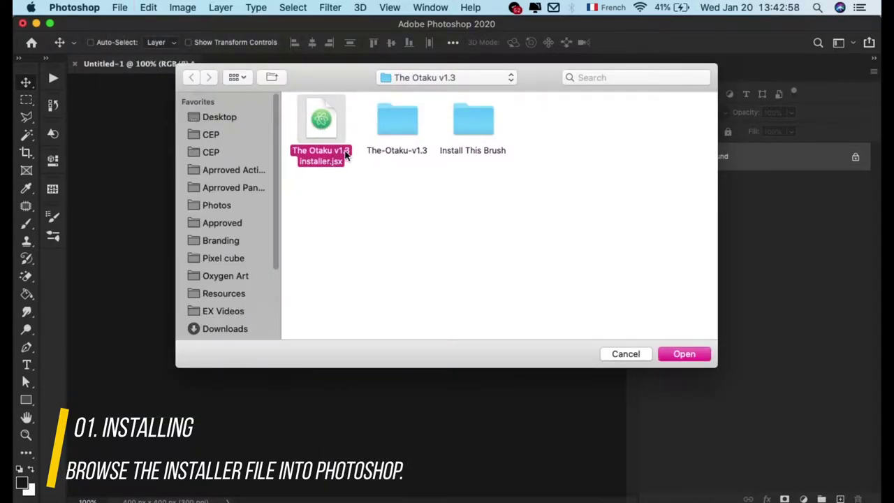
left_click(674, 353)
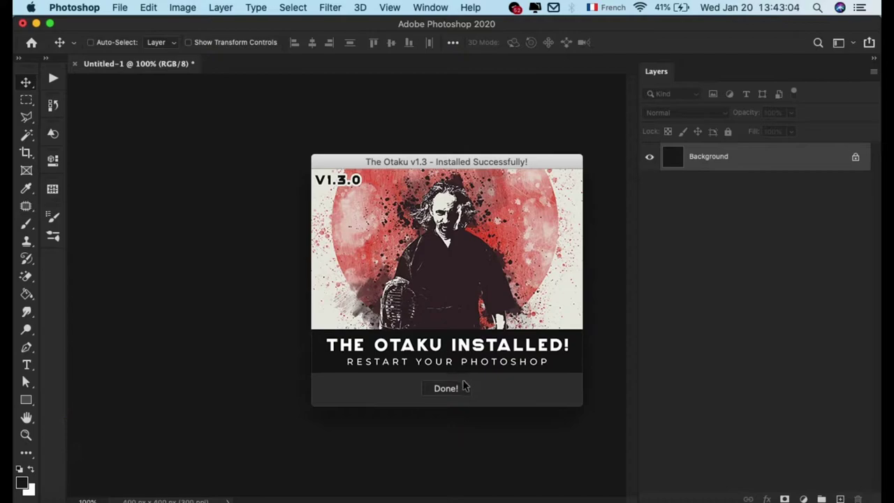
left_click(443, 390)
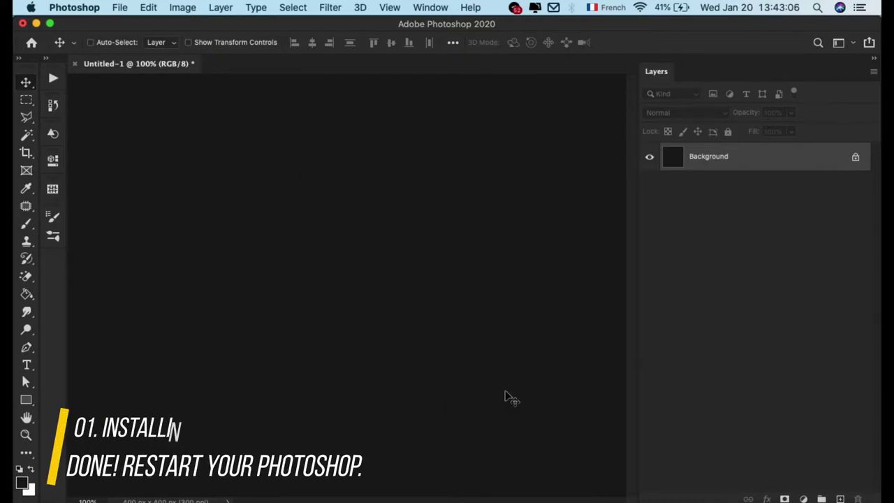
left_click(70, 7)
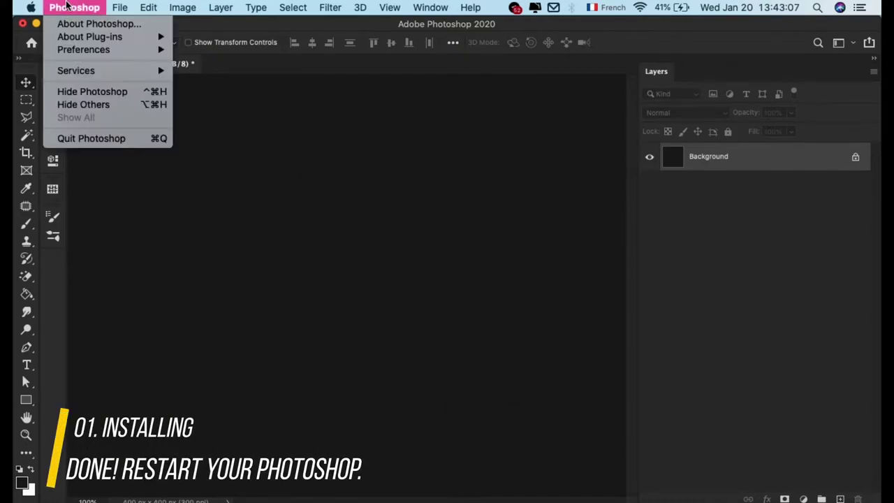
left_click(91, 139)
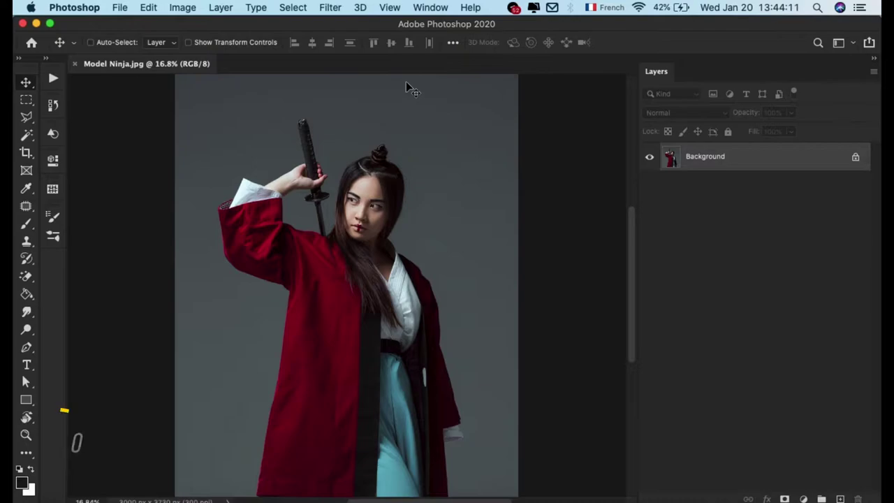
Import 'The Otaku Brushes.abr' from the Install This Brush folder into the Brushes panel.
left_click(427, 7)
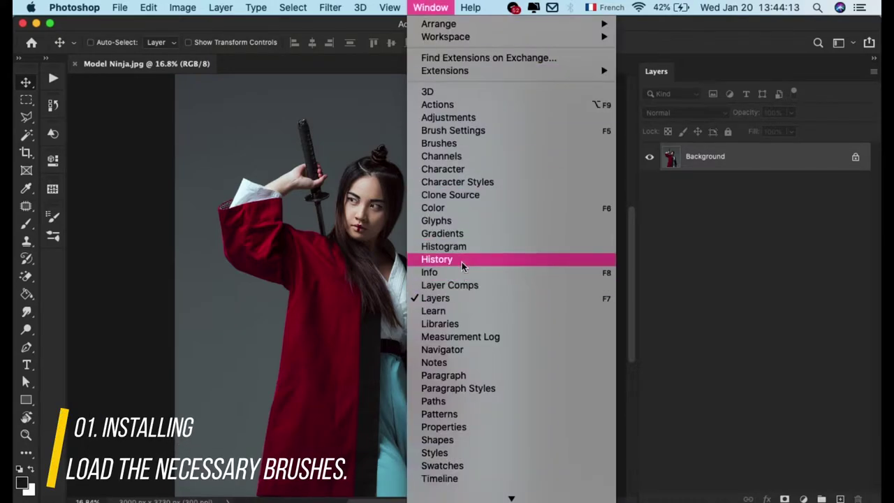
left_click(481, 143)
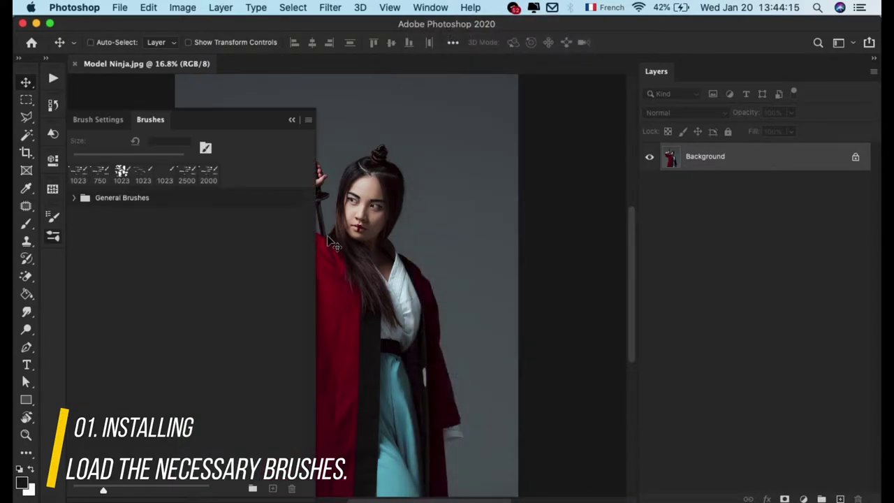
left_click(305, 120)
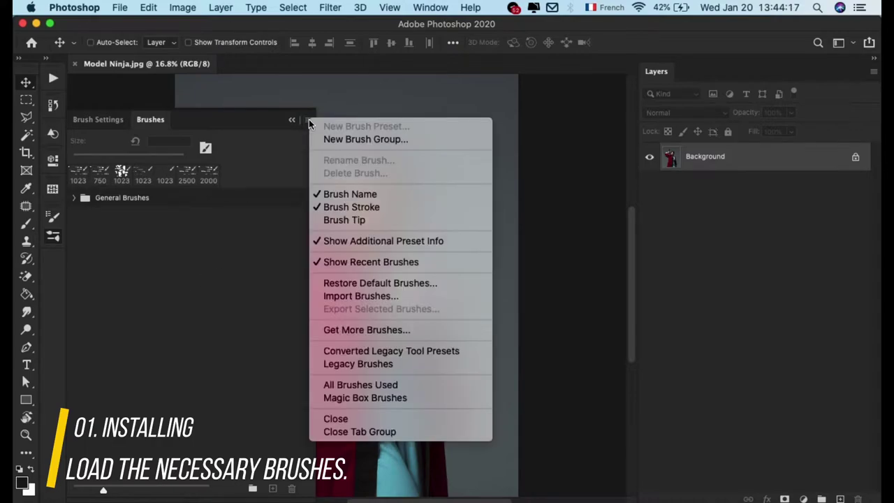
left_click(388, 296)
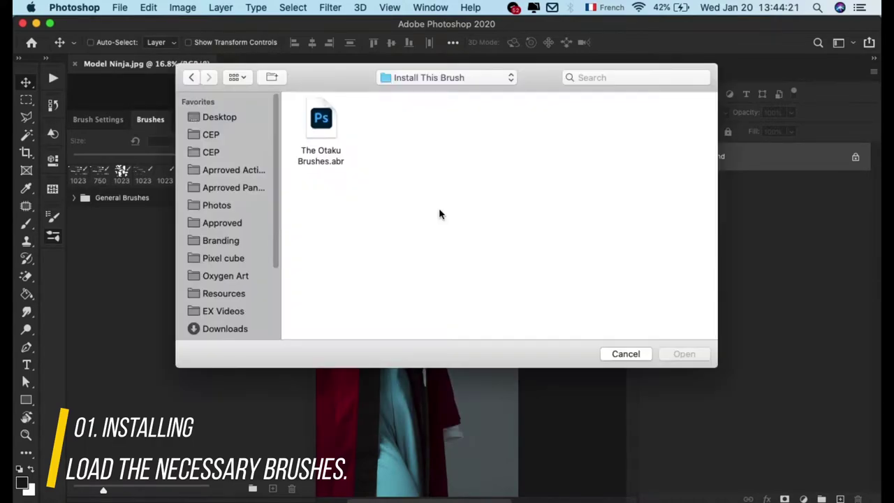
left_click(421, 83)
left_click(422, 90)
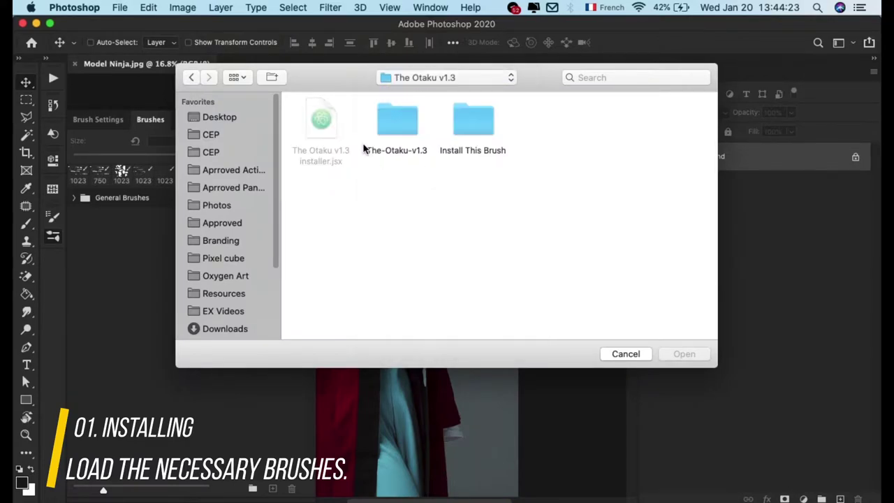
left_click(469, 135)
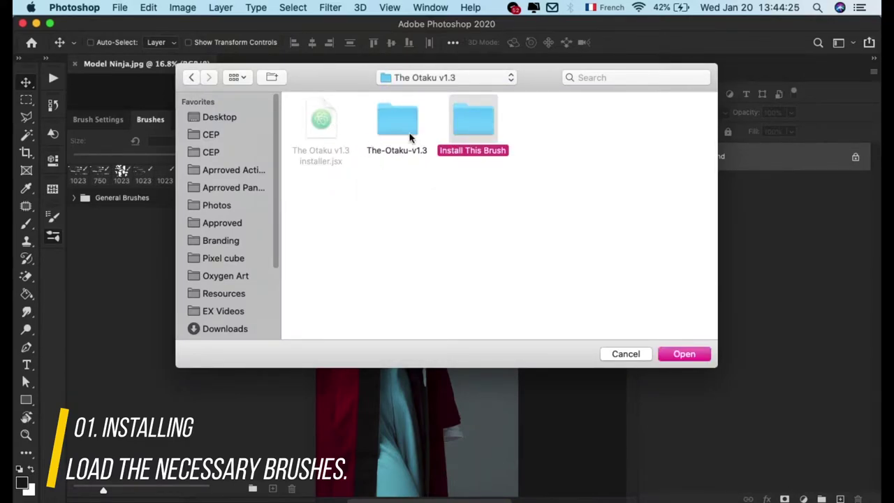
double_click(479, 119)
left_click(322, 126)
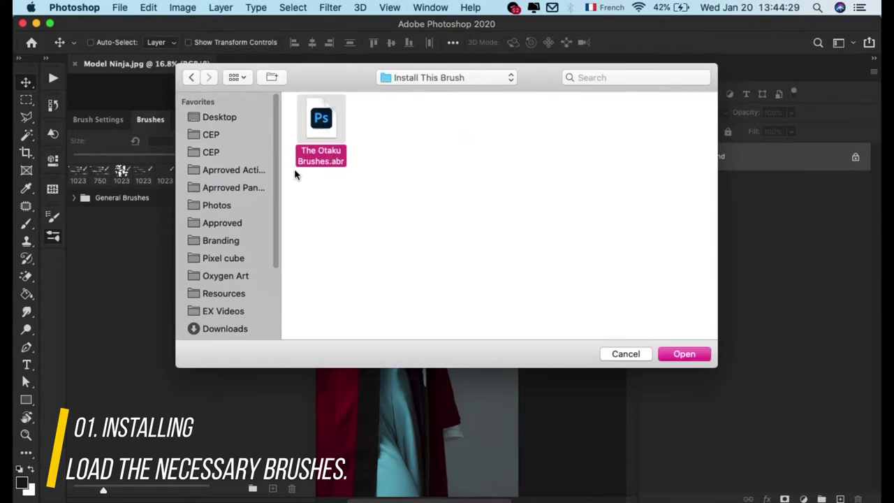
left_click(683, 354)
Preview The Otaku Brushes group, then collapse the group and the Brushes panel.
left_click(74, 217)
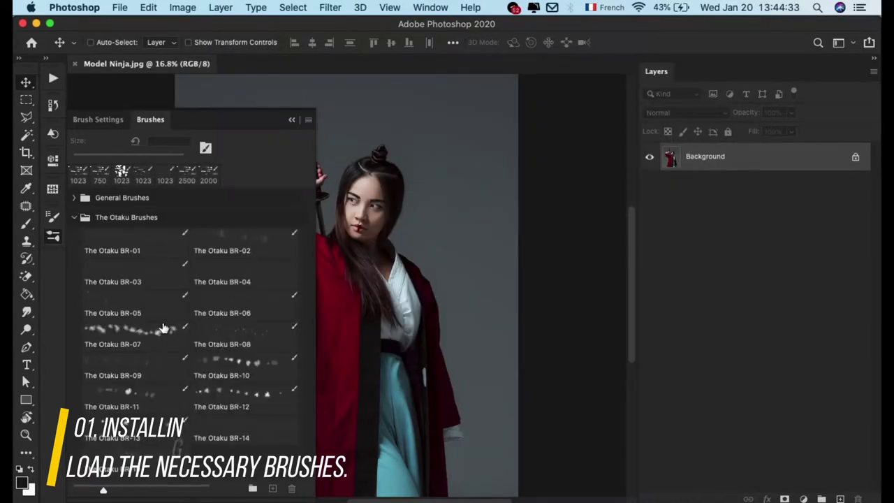
left_click(73, 217)
left_click(53, 236)
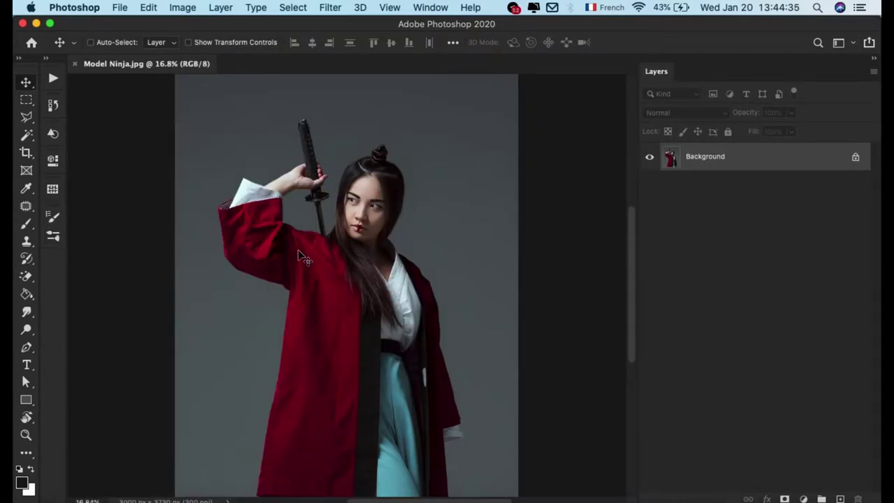
left_click(427, 7)
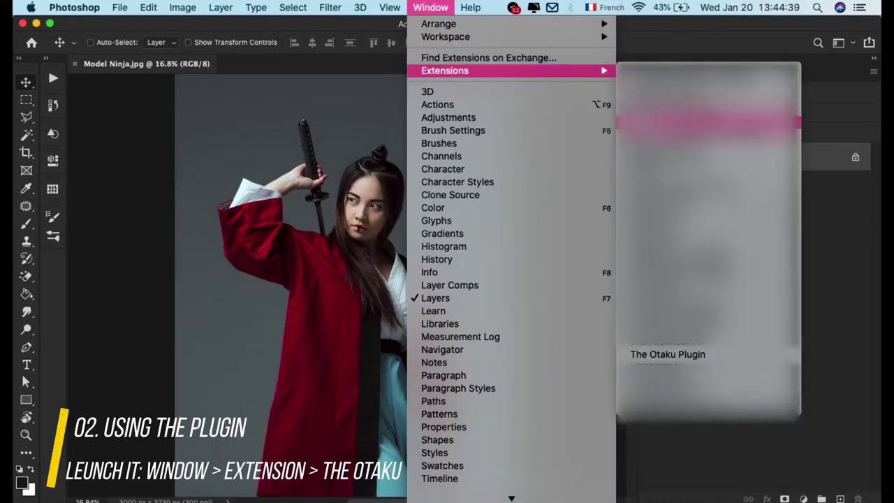
mouse_move(445, 71)
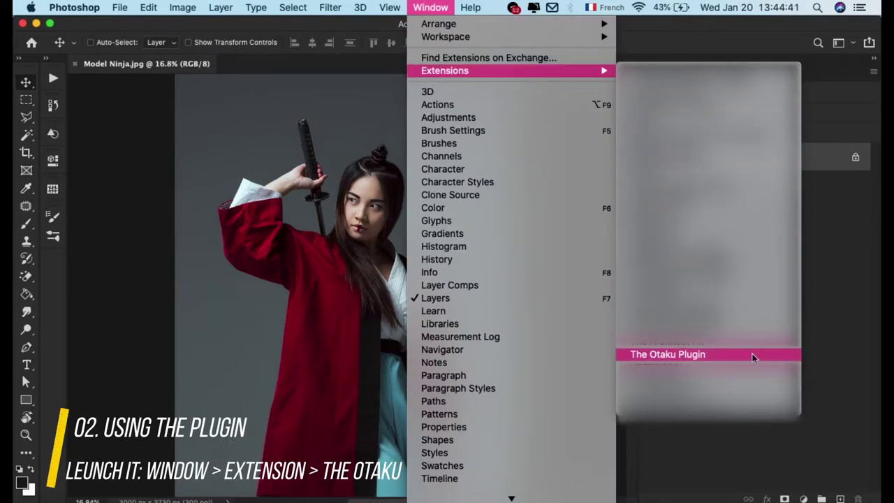
Launch and collapse The Otaku Plugin panel, then unlock the Background layer and undo it.
left_click(725, 355)
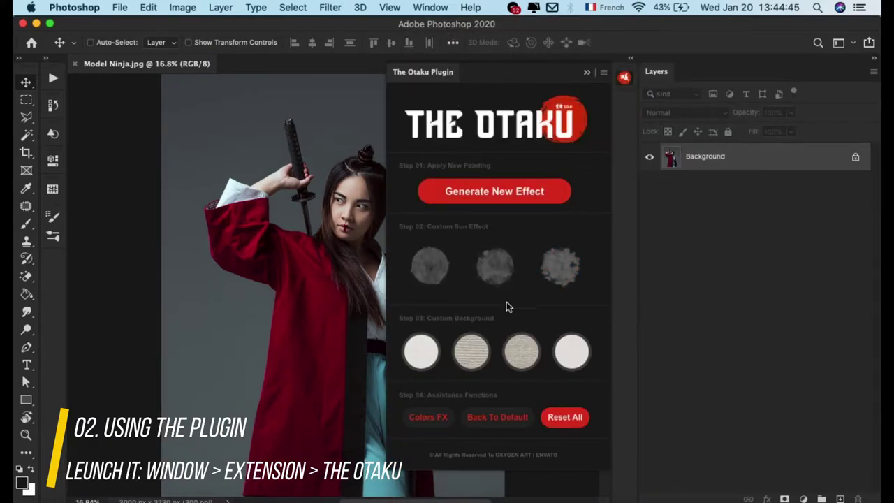
left_click(623, 77)
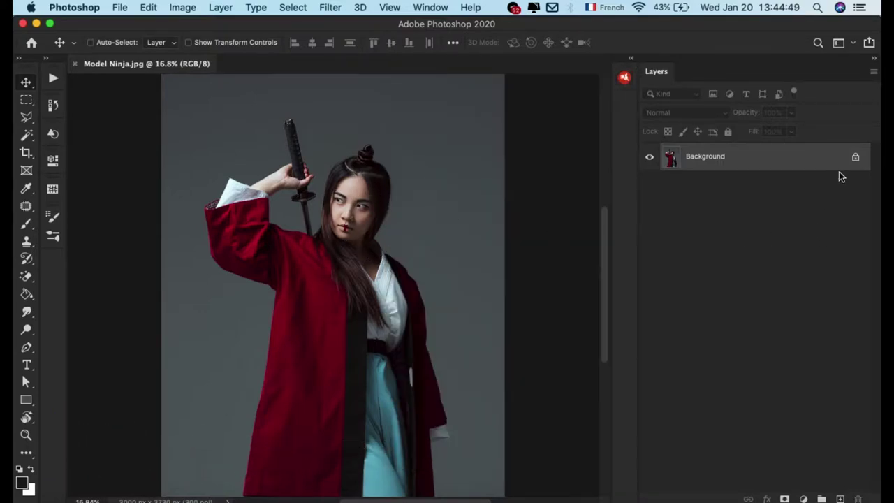
left_click(854, 157)
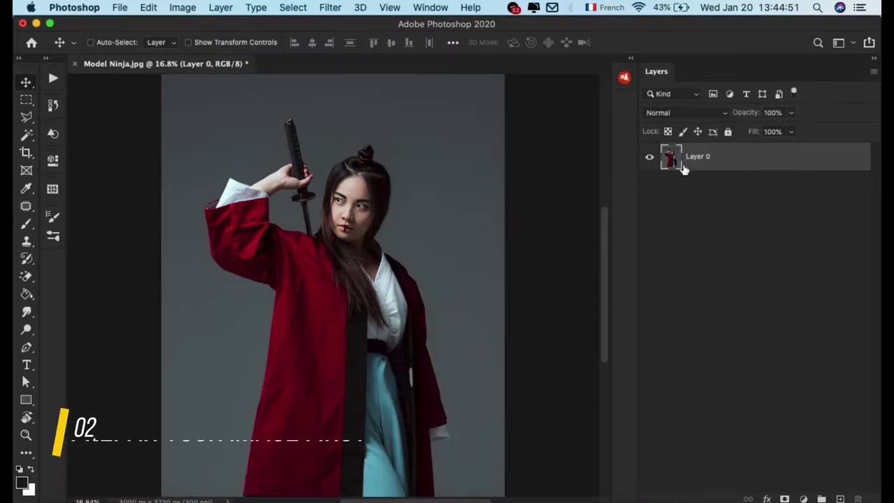
left_click(222, 7)
mouse_move(226, 24)
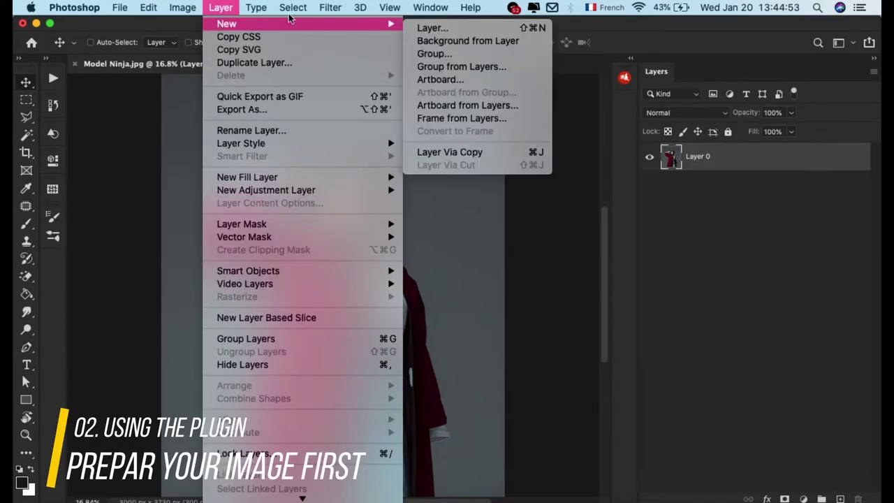
key("Escape")
key("super+z")
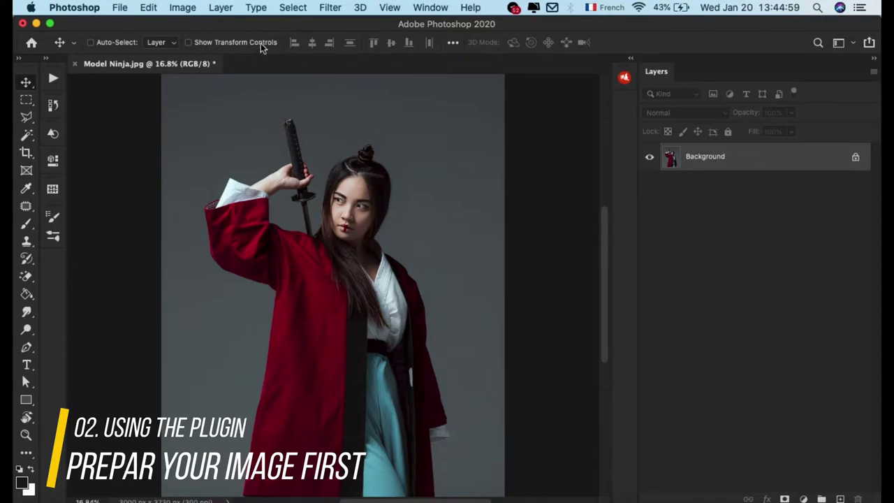
left_click(221, 7)
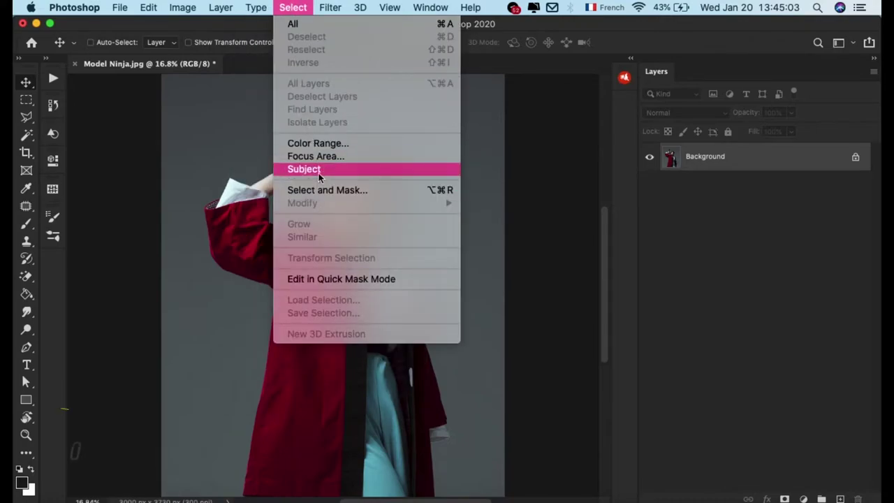
Select the subject, copy it to a new layer, and rename that layer 'mask'.
left_click(332, 169)
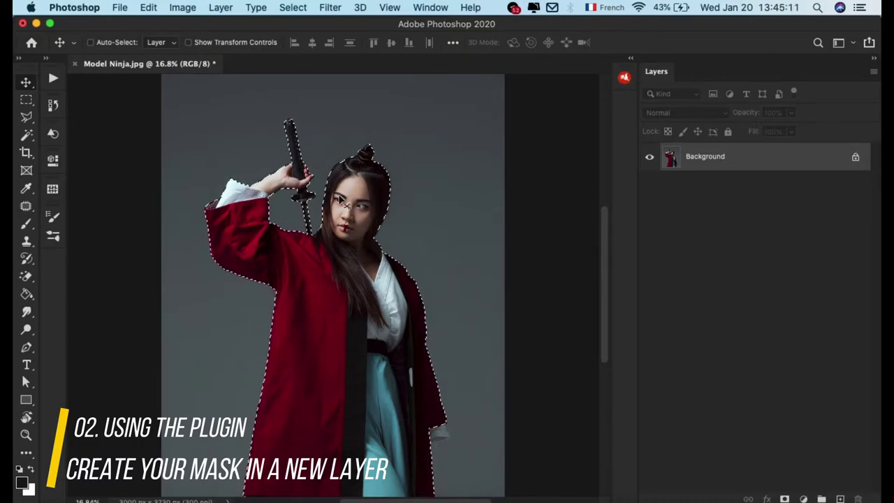
left_click(220, 7)
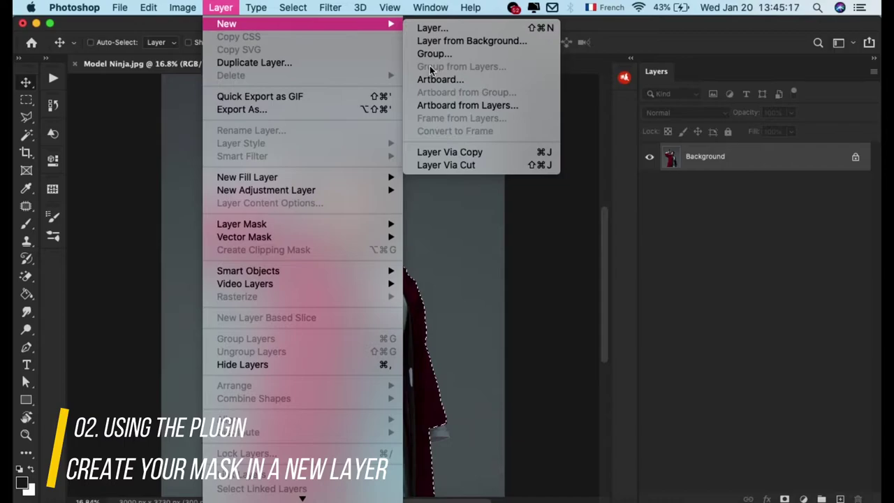
left_click(446, 152)
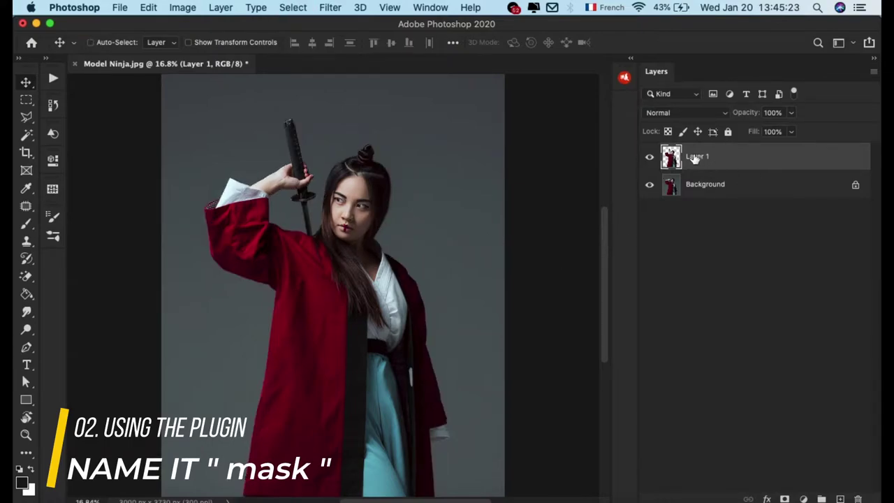
double_click(697, 156)
type("mask")
key("Return")
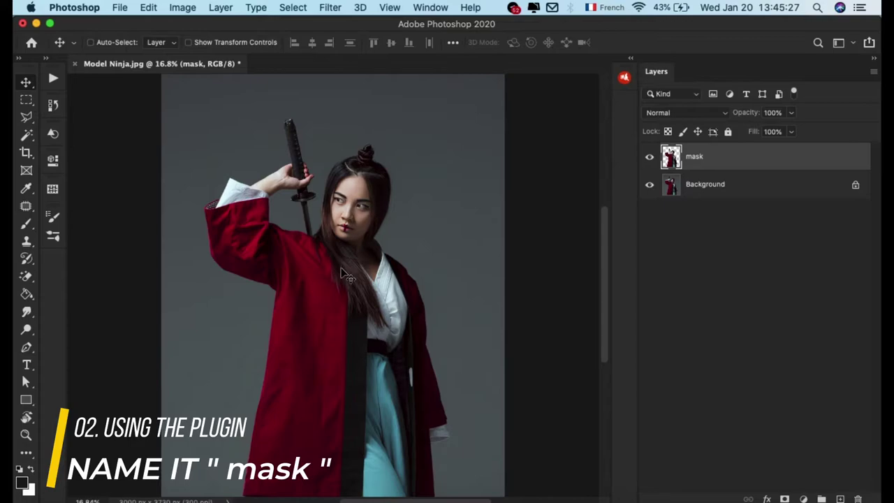
left_click(122, 7)
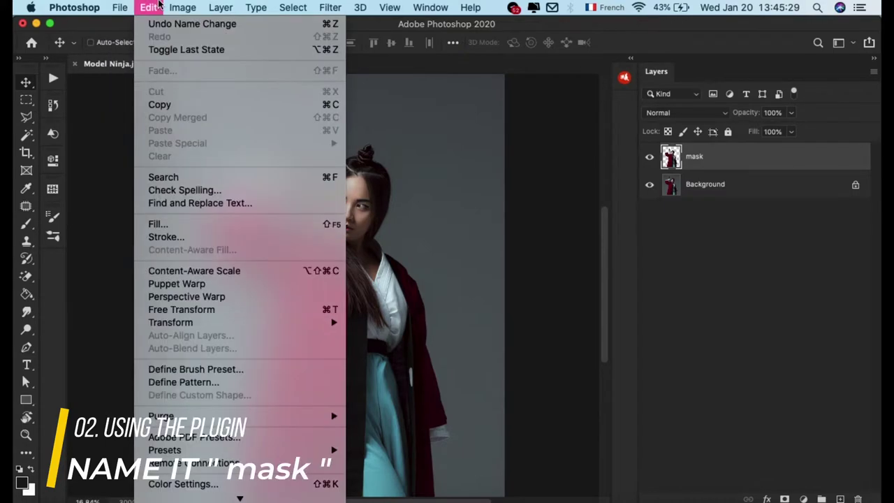
Fill the mask layer with the black foreground colour instead of 50% Gray.
left_click(185, 224)
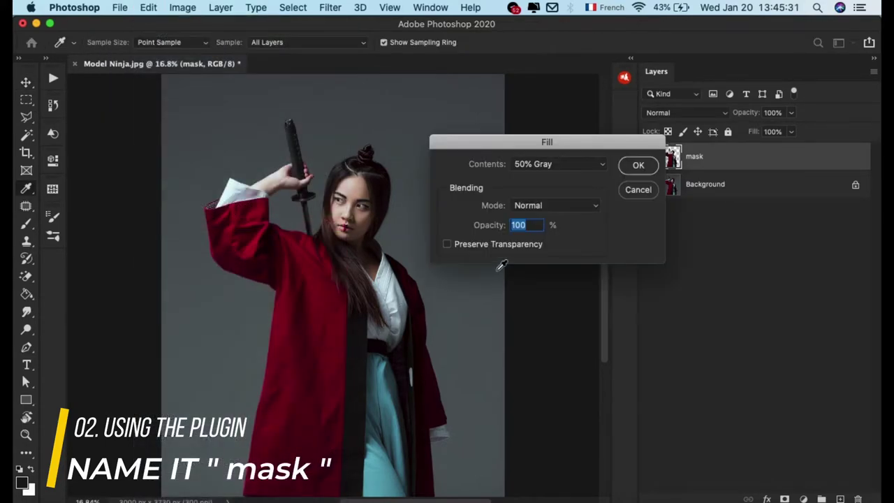
left_click(546, 164)
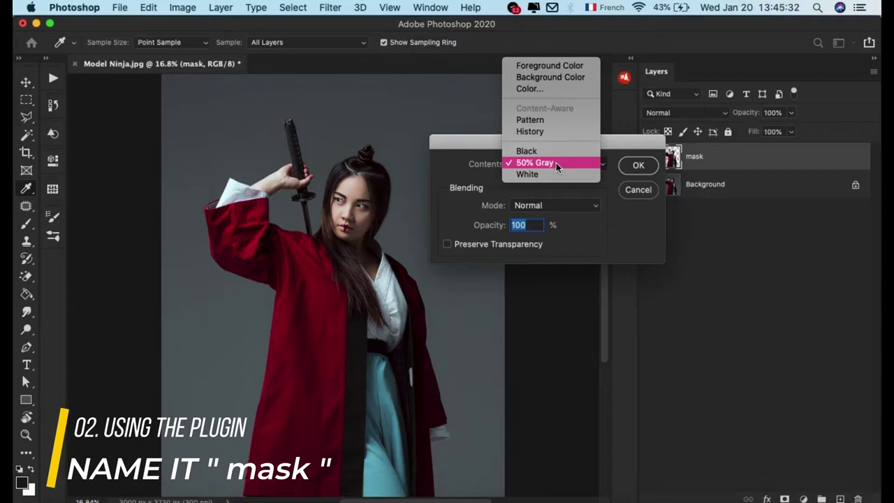
left_click(564, 78)
left_click(639, 166)
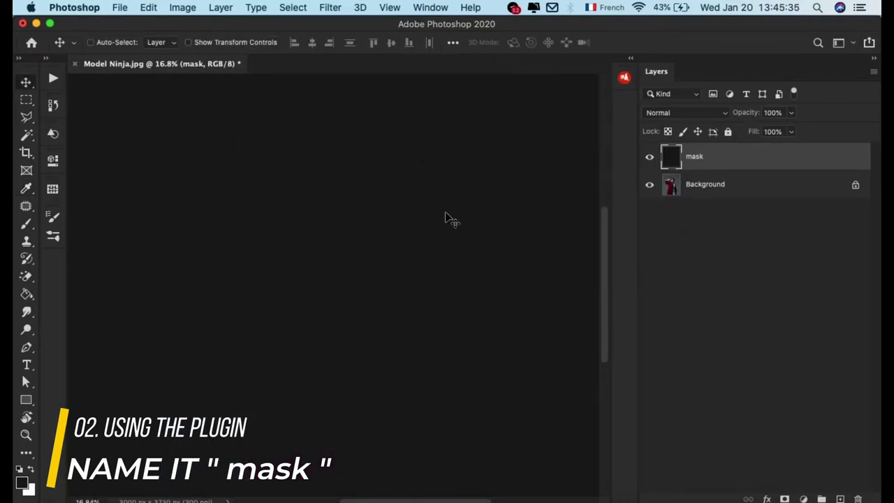
Load the figure's outline as a selection, fill it black, and deselect.
left_click(670, 156, "super")
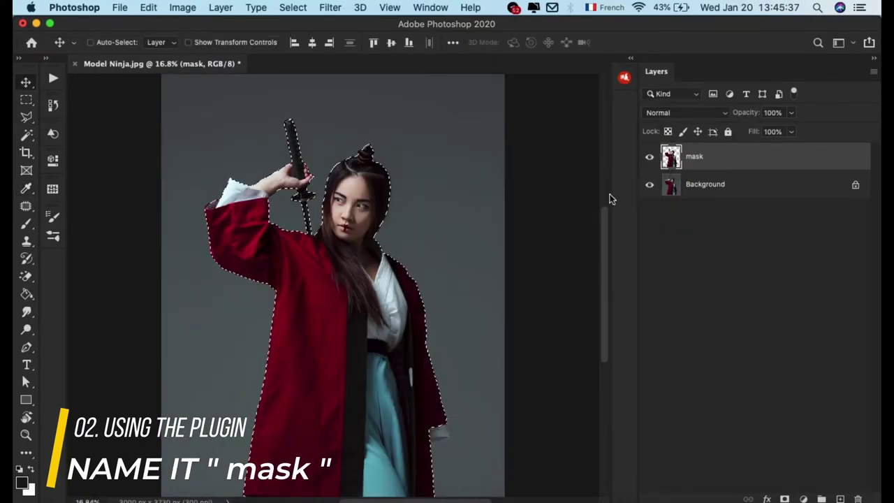
left_click(148, 7)
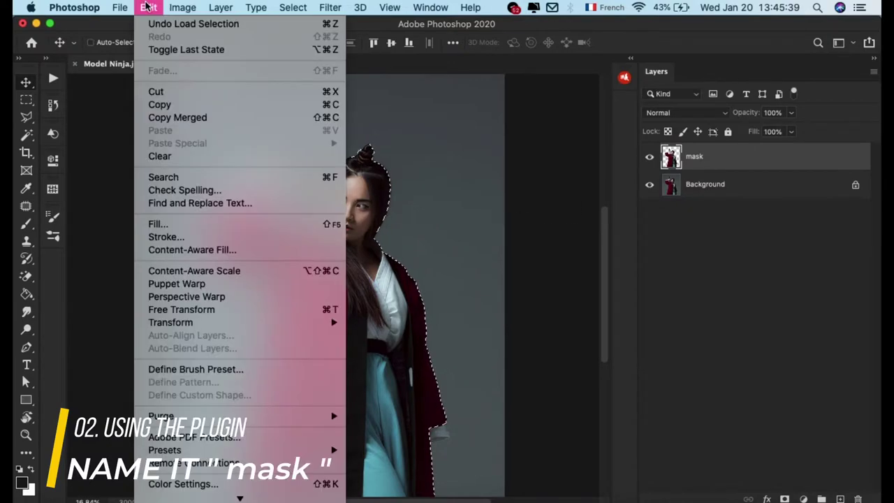
left_click(187, 224)
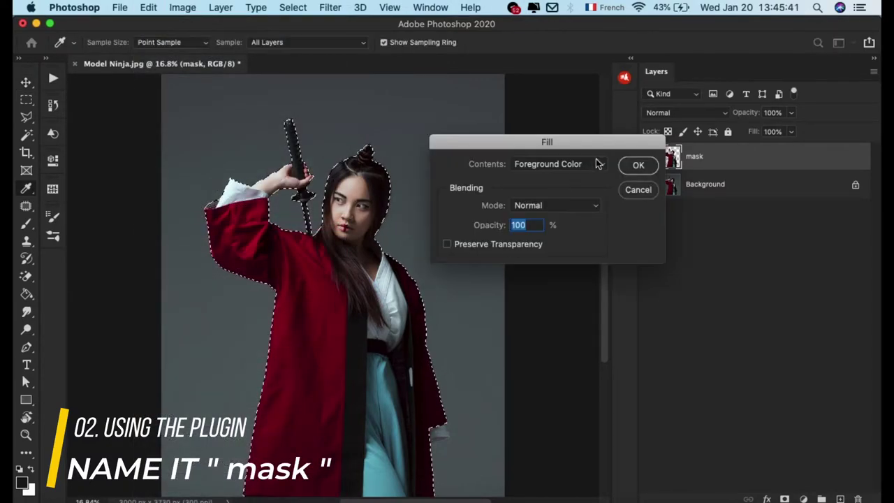
left_click(636, 163)
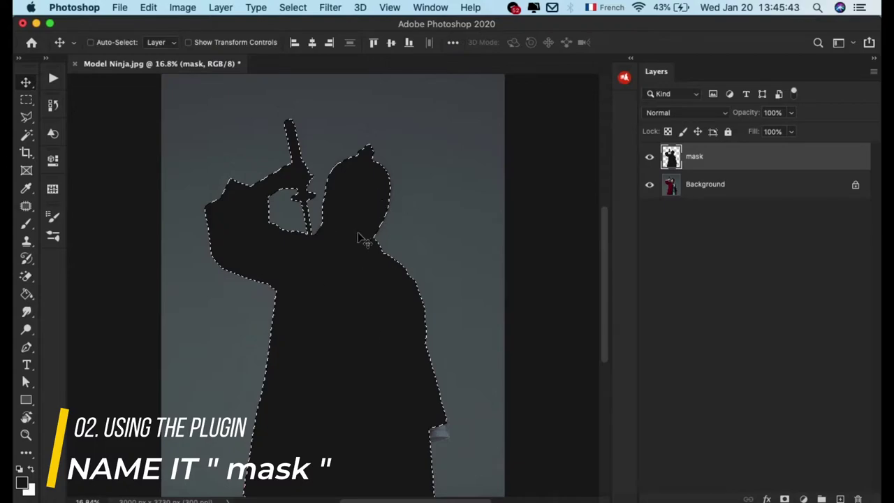
left_click(292, 7)
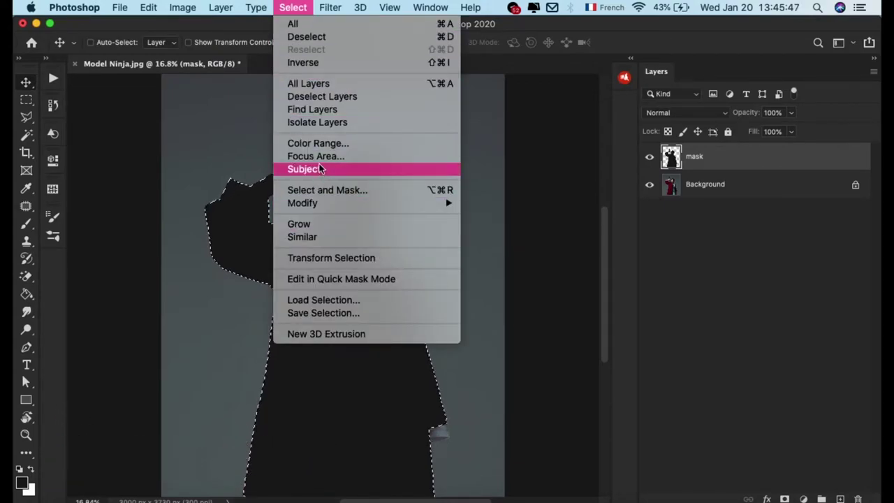
left_click(328, 37)
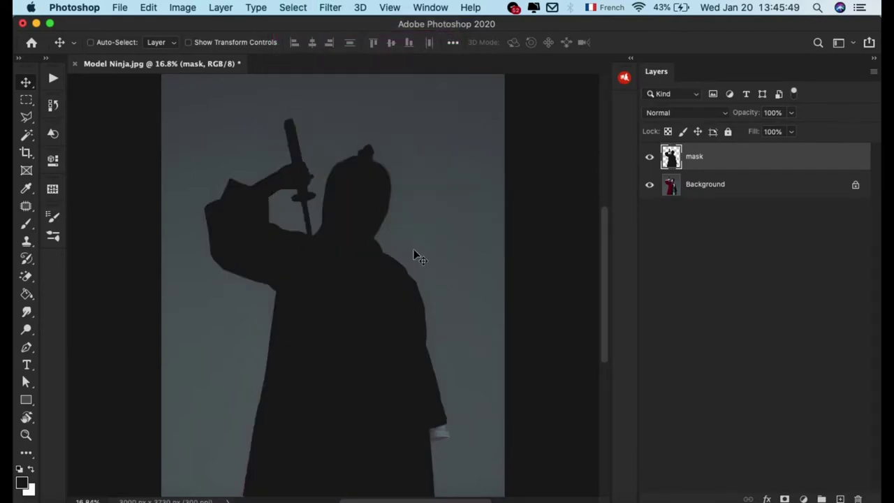
left_click(527, 187)
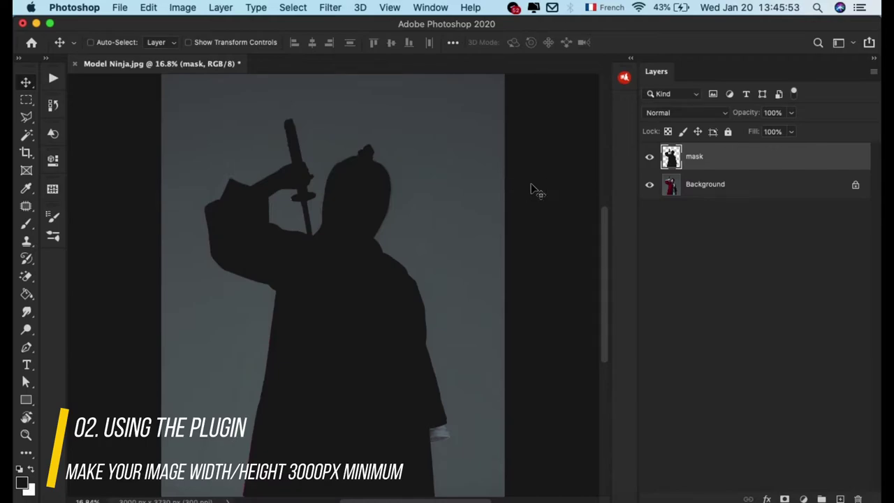
Check the 3000 px image size without resizing, hide the mask layer, and bring up the Otaku panel.
left_click(172, 10)
left_click(205, 113)
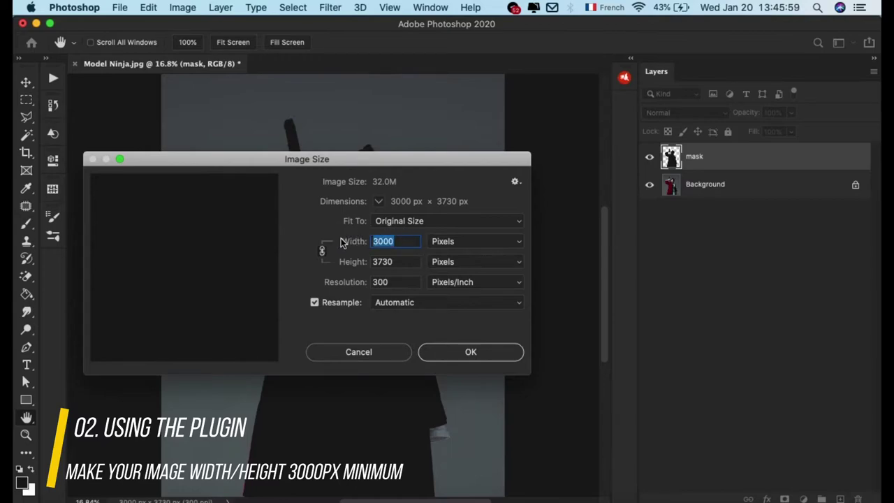
type("30")
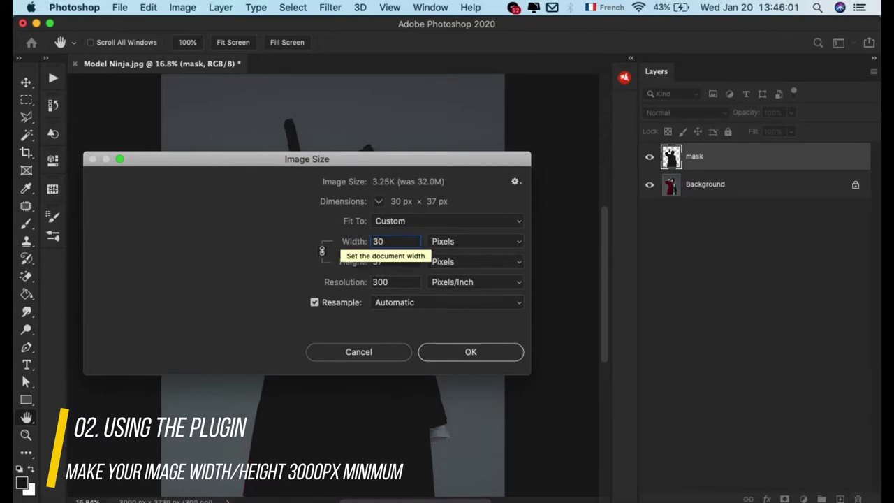
type("00")
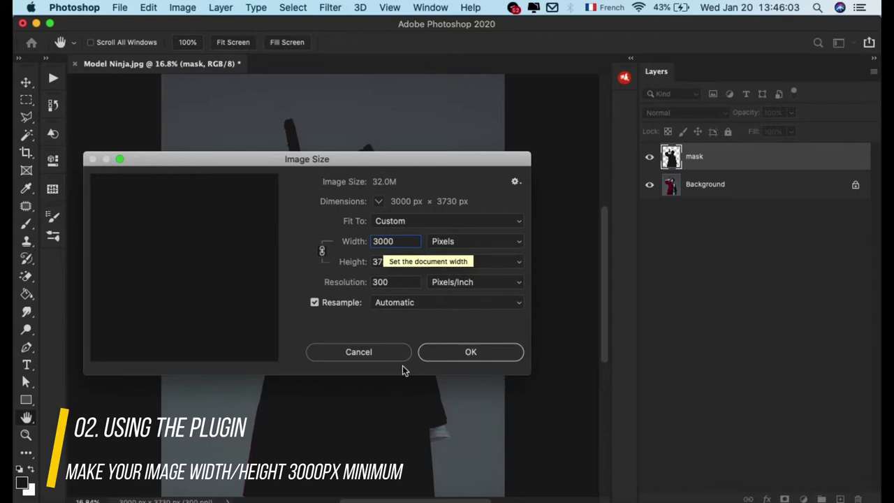
key("Tab")
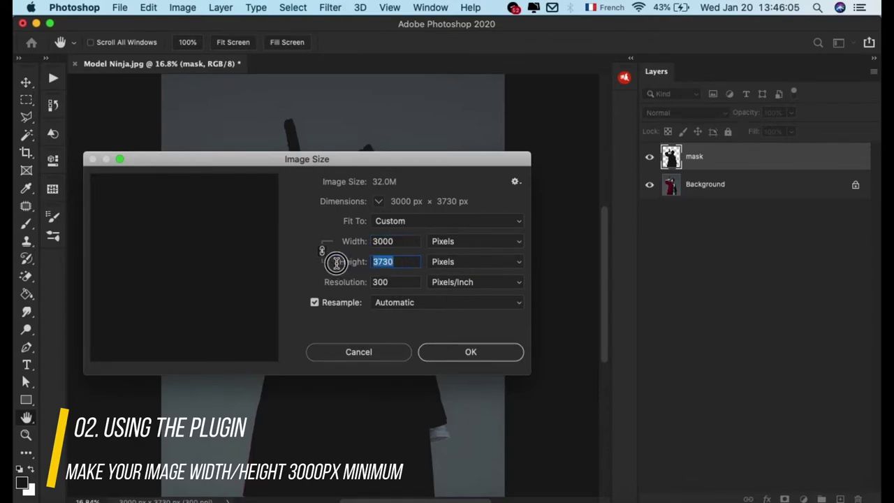
type("3000")
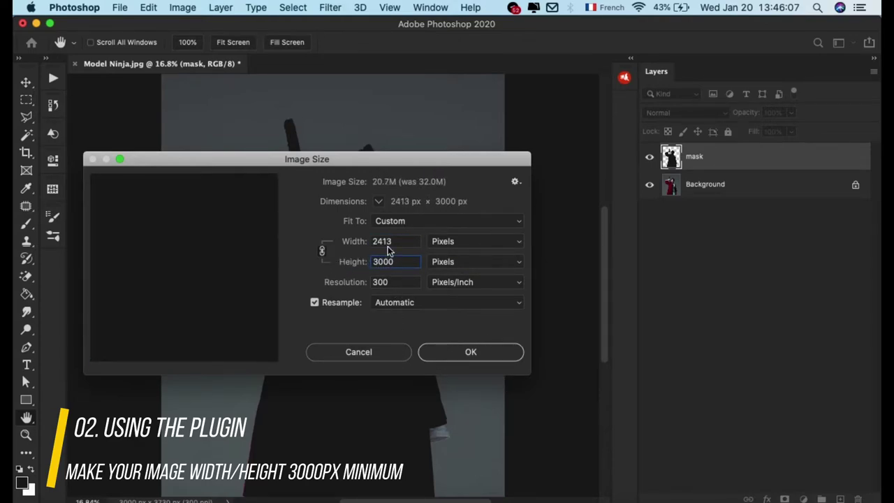
left_click(396, 241)
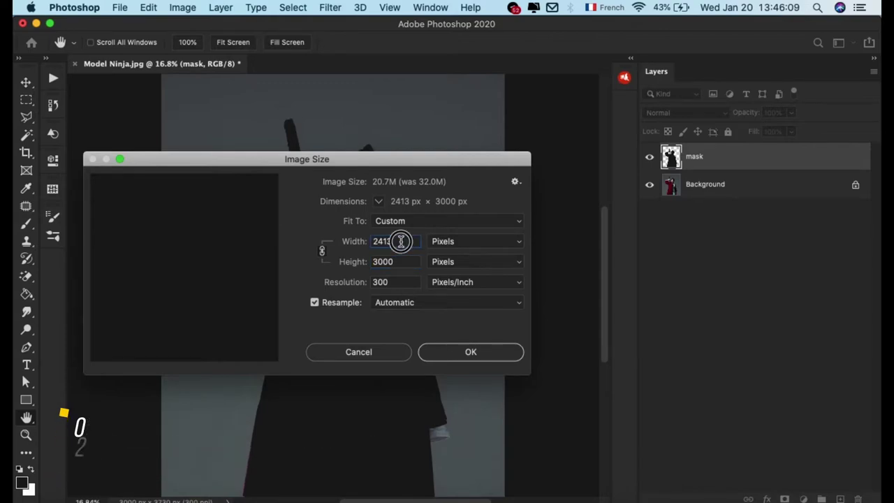
left_click(356, 353)
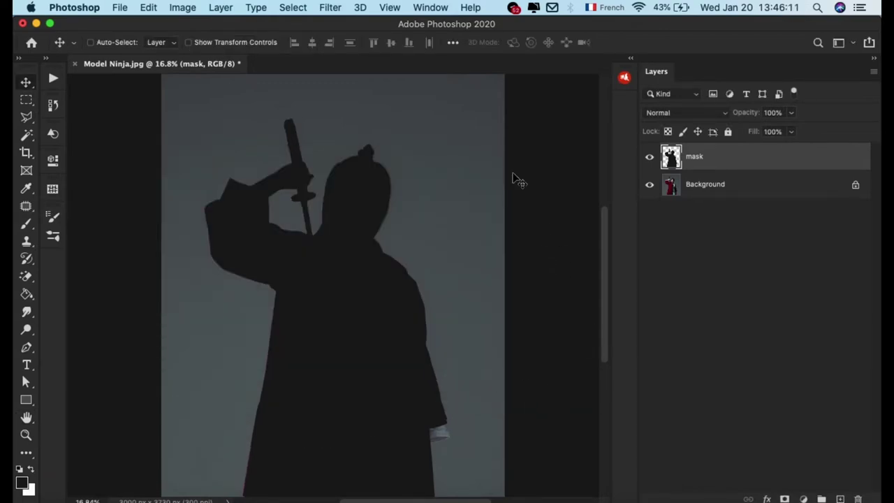
left_click(648, 156)
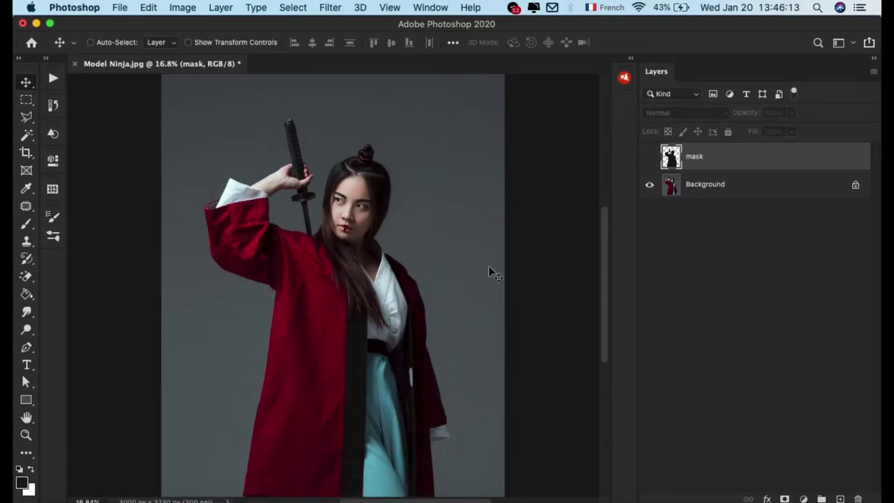
left_click(624, 77)
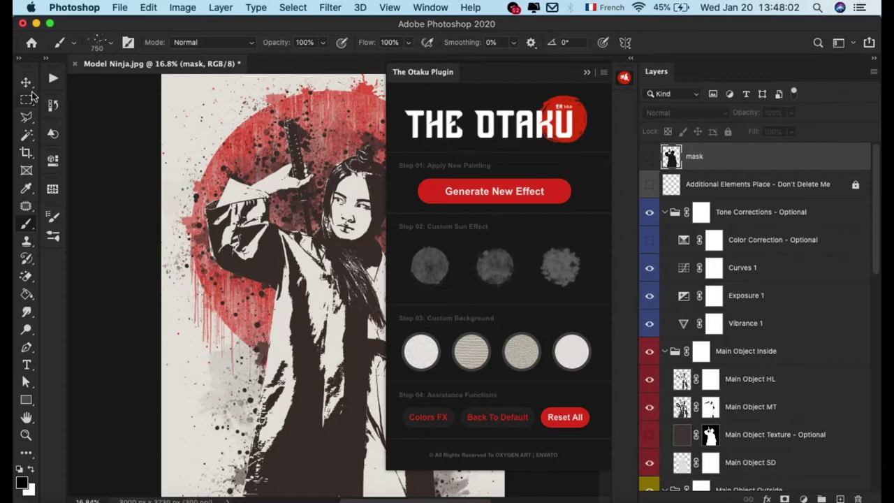
Switch to the Move tool once the Otaku effect has been generated.
left_click(26, 82)
Collapse the plugin's Tone Corrections, Main Object, Sun Styles and Custom Background groups.
left_click(623, 80)
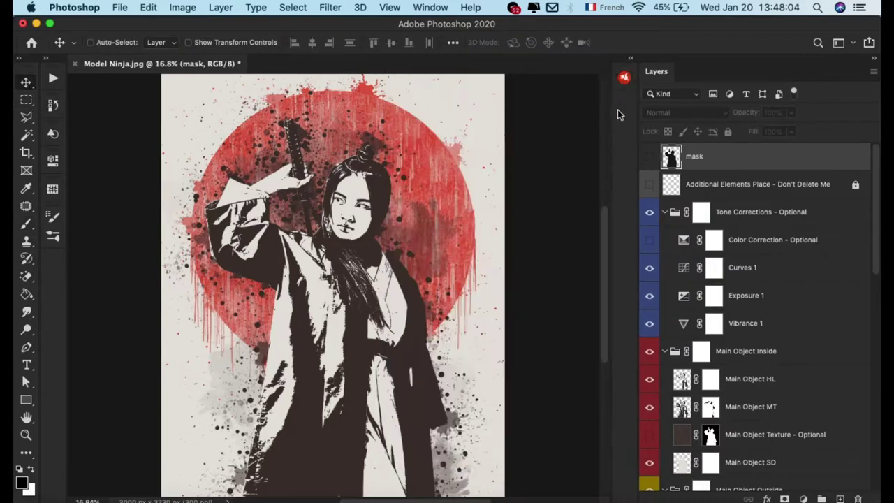
left_click(665, 211)
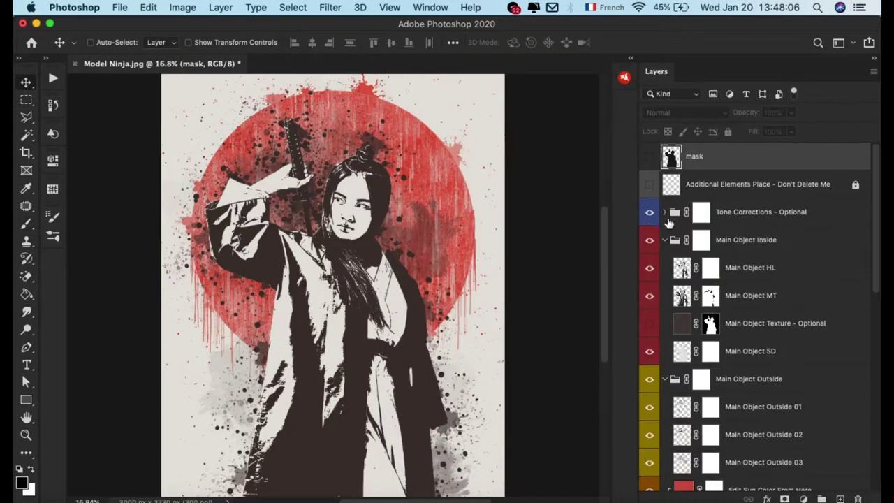
left_click(666, 239)
left_click(665, 267)
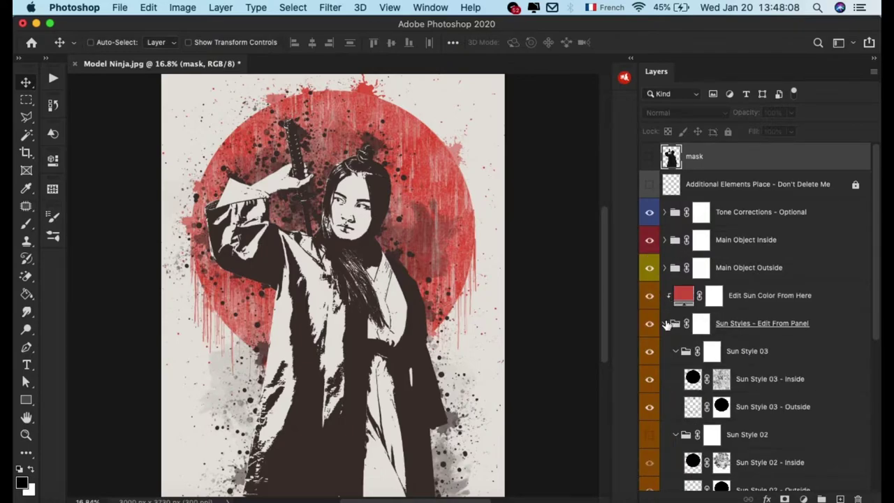
left_click(666, 324)
left_click(665, 351)
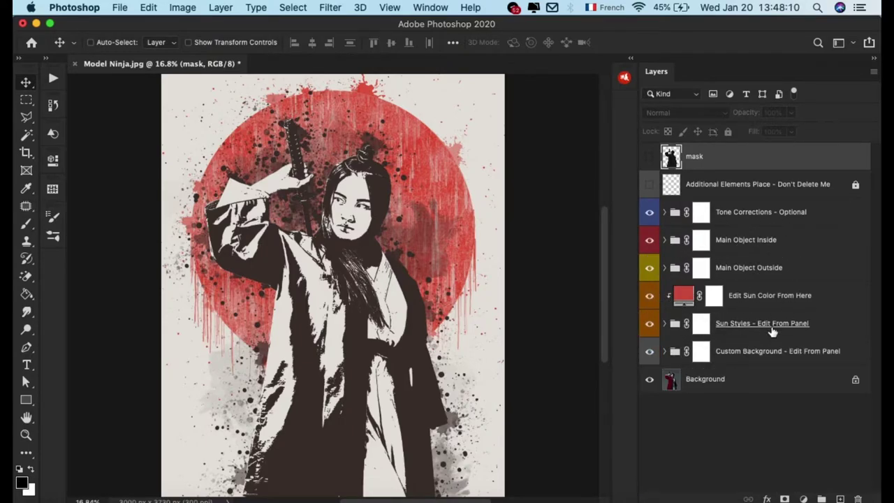
Scroll up and down over the painting, then fit it back on screen.
scroll(335, 208, "up", 3)
scroll(336, 208, "up", 2)
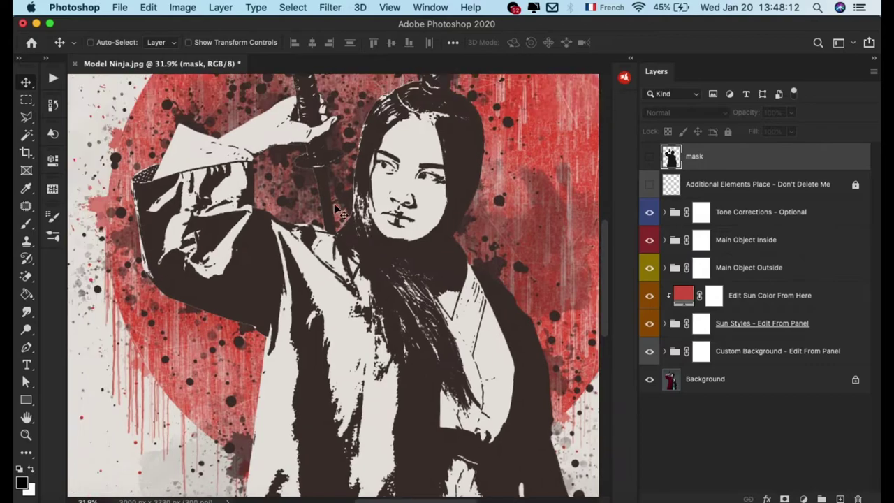
scroll(335, 208, "up", 3)
scroll(335, 208, "up", 5)
scroll(335, 208, "down", 5)
scroll(335, 208, "down", 4)
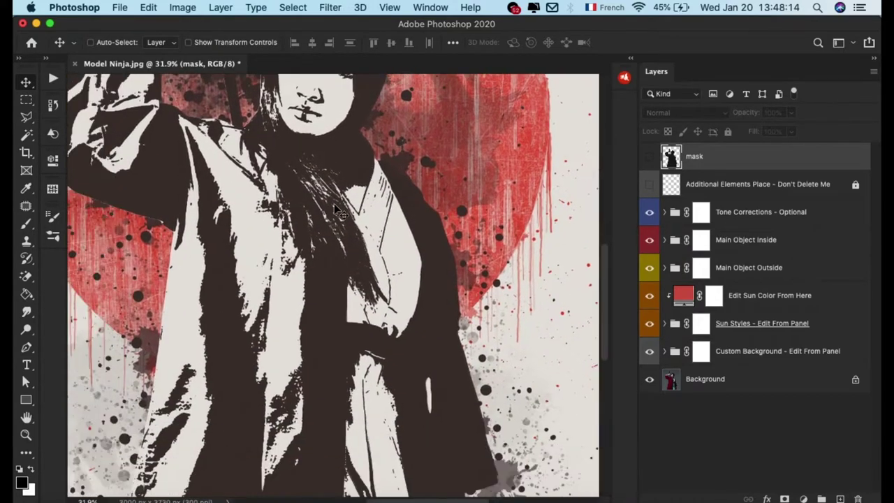
scroll(335, 208, "down", 4)
scroll(335, 208, "down", 2)
key("ctrl+0")
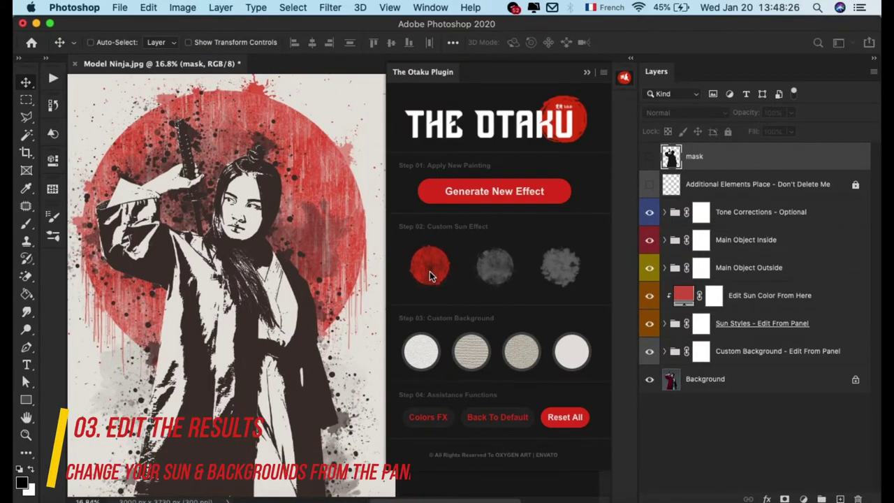
Try a different splatter sun and a whiter paper background, scrolling to inspect them.
left_click(496, 266)
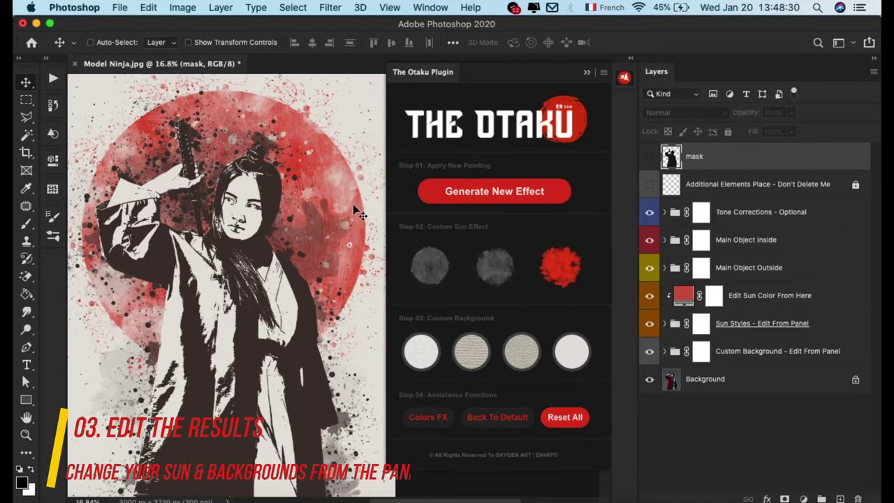
left_click(421, 350)
scroll(370, 122, "up", 3)
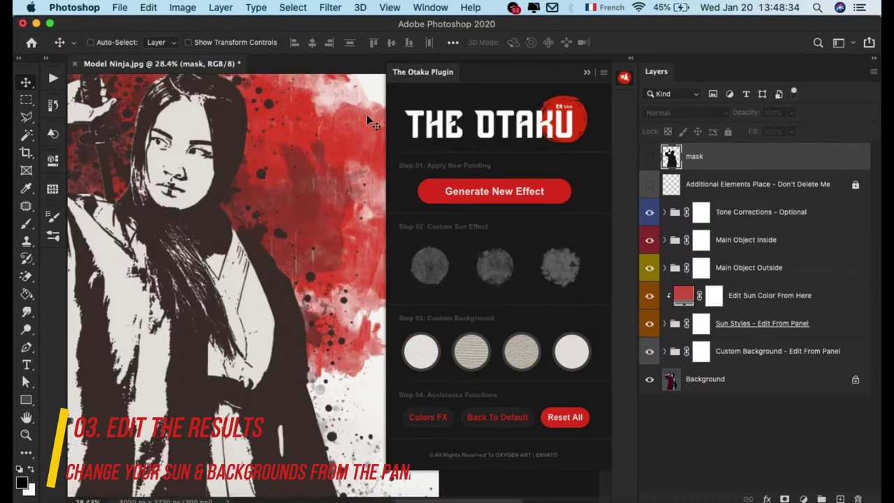
scroll(370, 122, "up", 1)
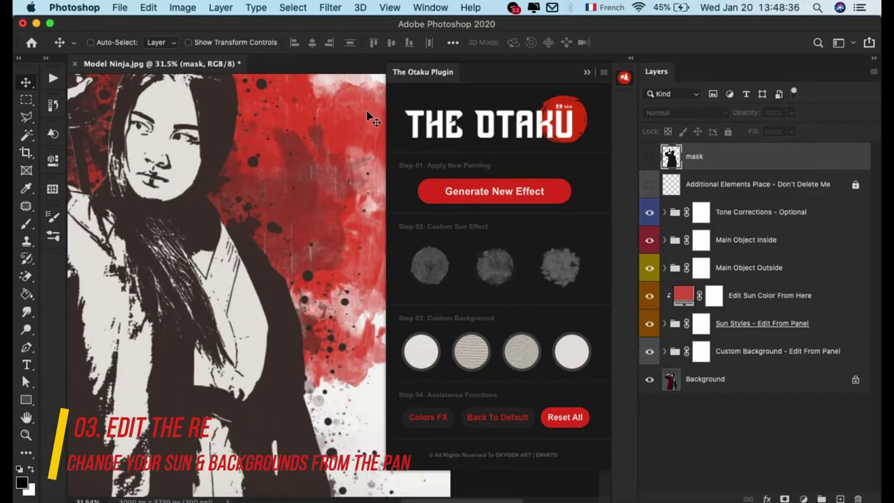
scroll(370, 122, "up", 3)
scroll(289, 157, "right", 3)
scroll(290, 157, "right", 2)
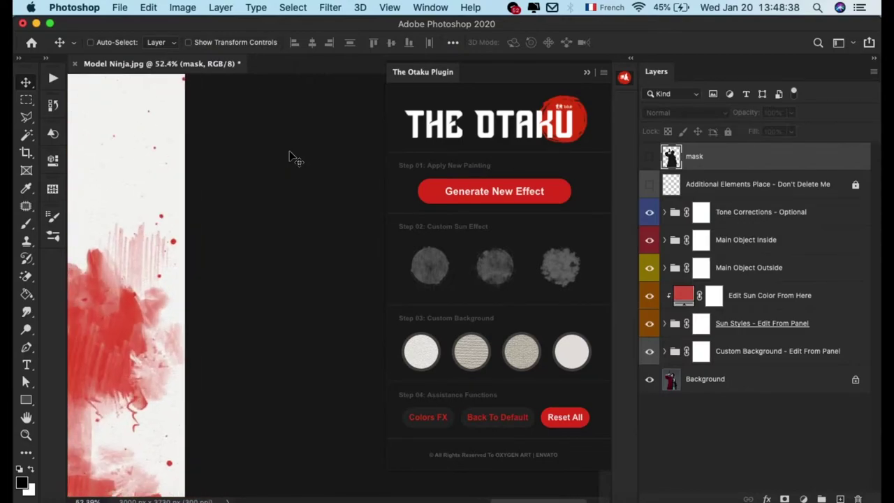
scroll(290, 157, "up", 3)
scroll(290, 157, "up", 3)
scroll(290, 158, "up", 1)
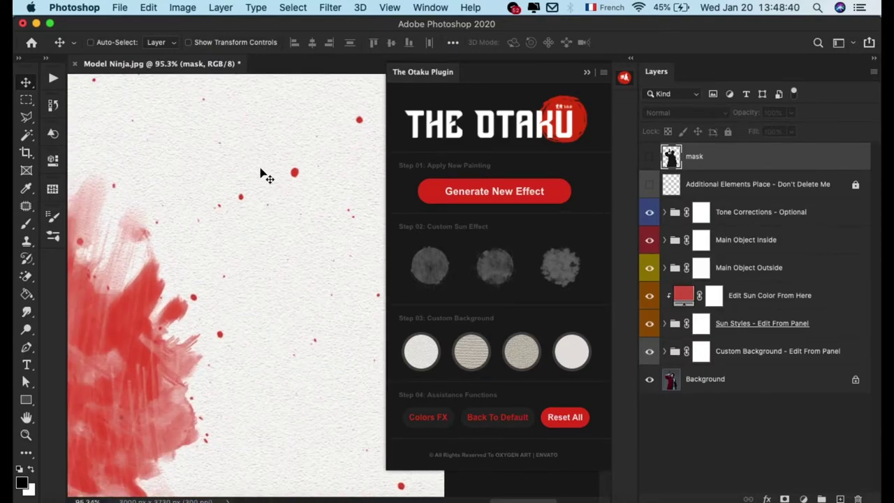
Settle on the ribbed canvas background and a solid round red sun.
left_click(522, 353)
left_click(577, 350)
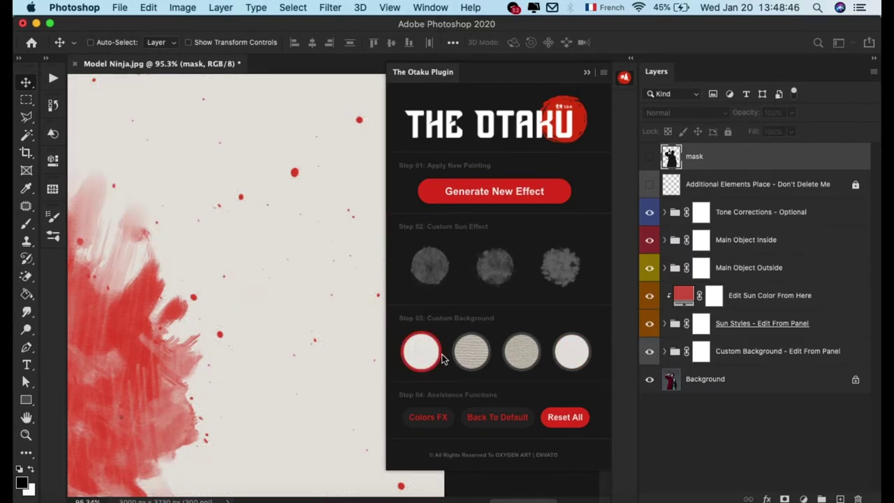
left_click(421, 351)
left_click(479, 347)
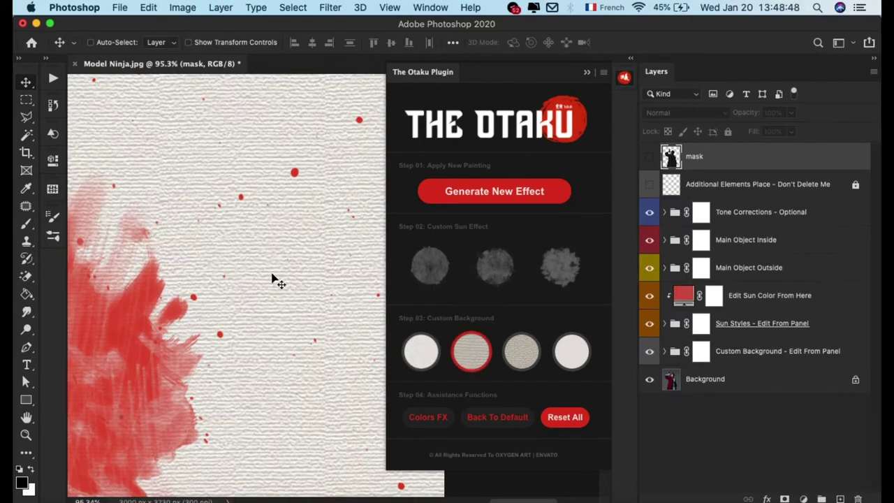
key("super+0")
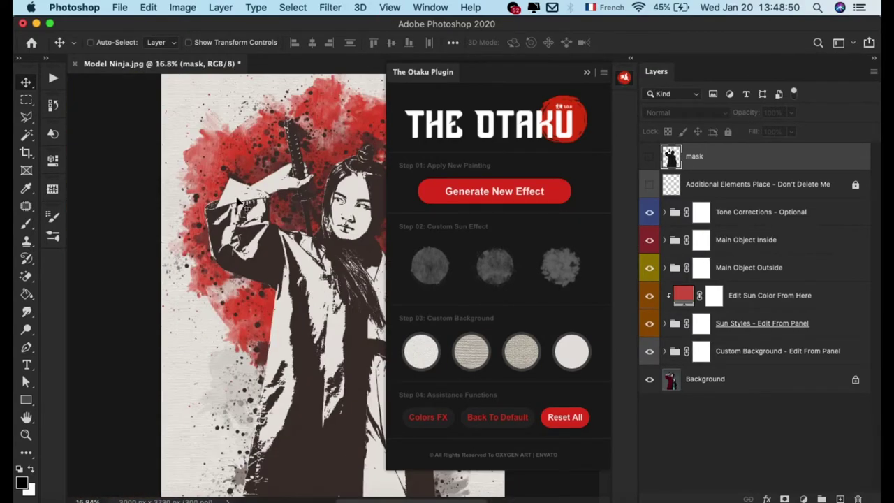
left_click(492, 268)
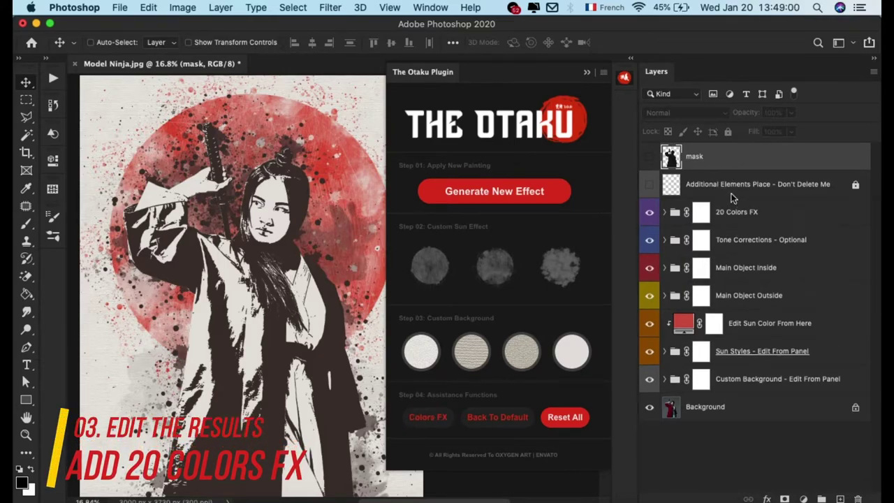
Select and expand the 20 Colors FX group to reveal its Color layers.
left_click(746, 218)
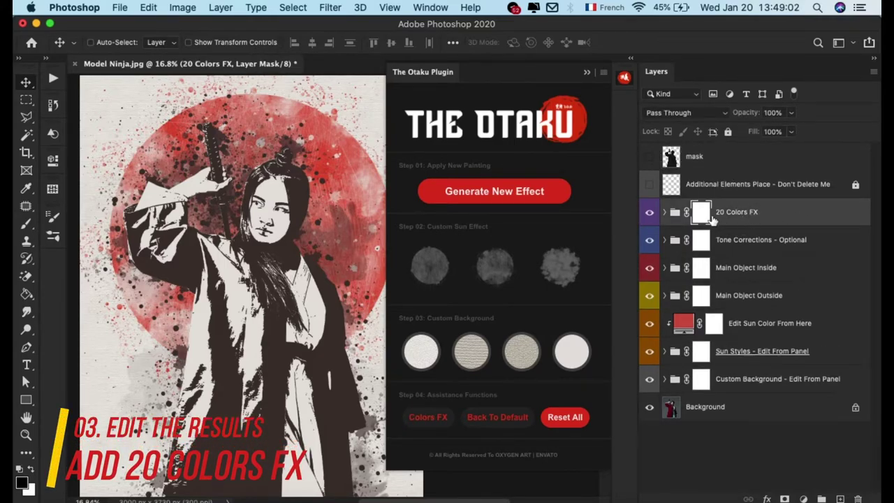
left_click(664, 212)
left_click(624, 76)
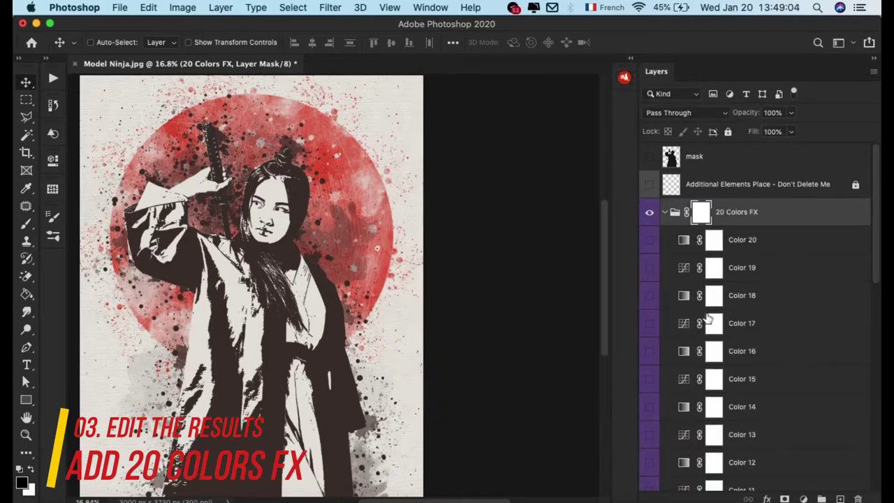
scroll(707, 318, "down", 1)
scroll(707, 317, "down", 1)
scroll(738, 303, "down", 5)
scroll(740, 335, "down", 2)
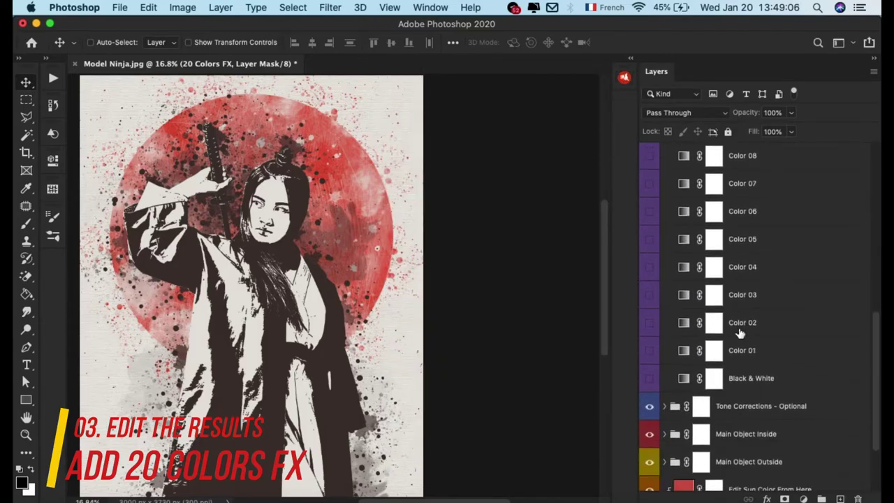
Preview Black & White, Color 01, sepia Color 04, Color 06 and pink Color 07 tints; turn off Color 03 and 05.
left_click(748, 386)
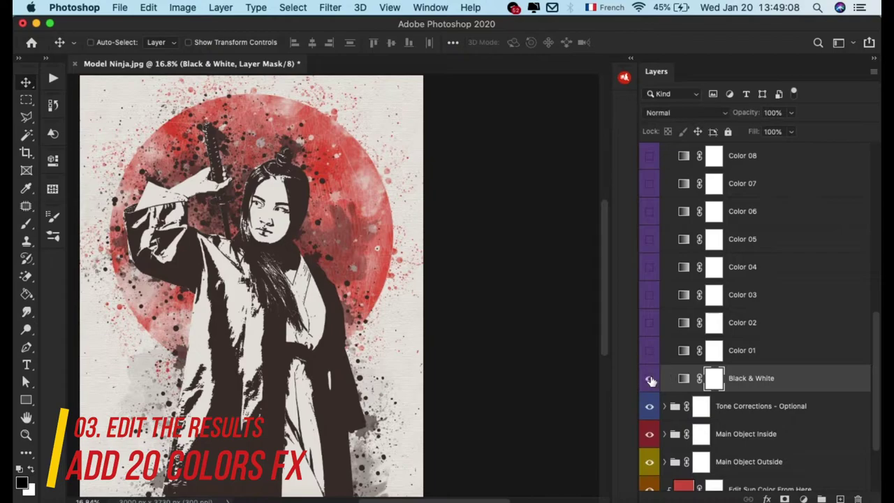
left_click(650, 378)
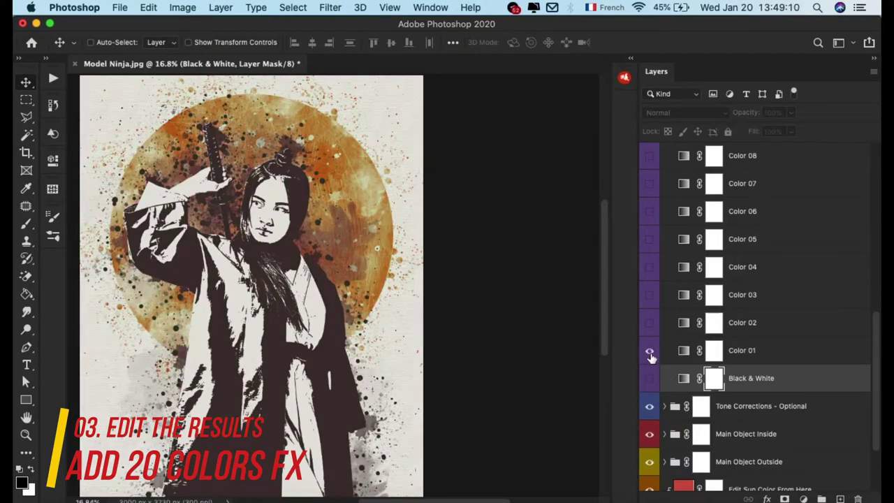
left_click(649, 351)
left_click(650, 295)
left_click(649, 267)
left_click(650, 240)
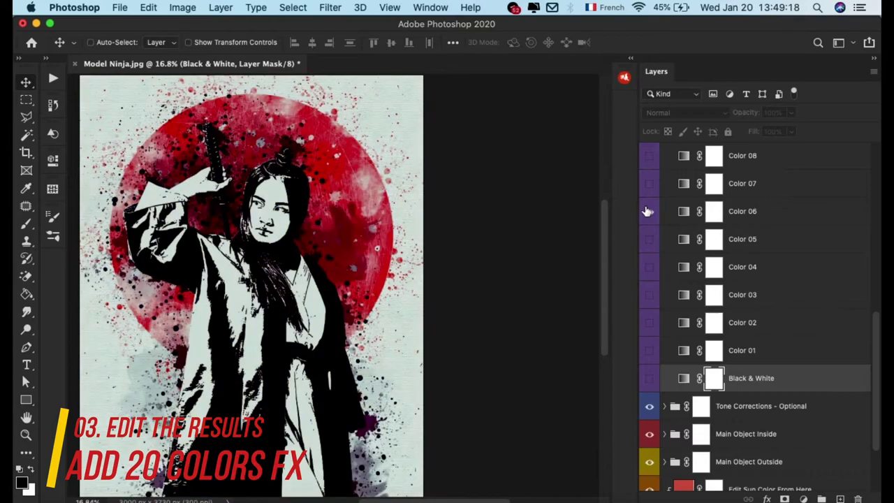
left_click(648, 211)
left_click(648, 183)
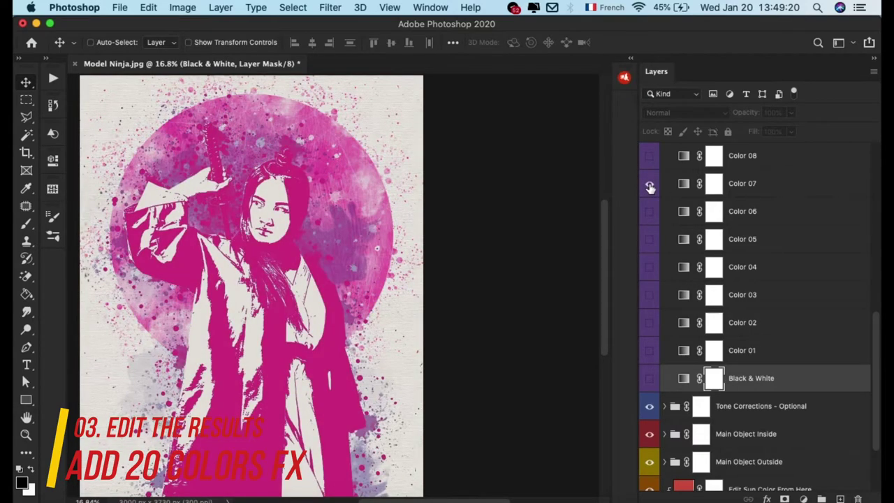
Collapse the 20 Colors FX group and bring back The Otaku Plugin panel.
scroll(726, 217, "up", 5)
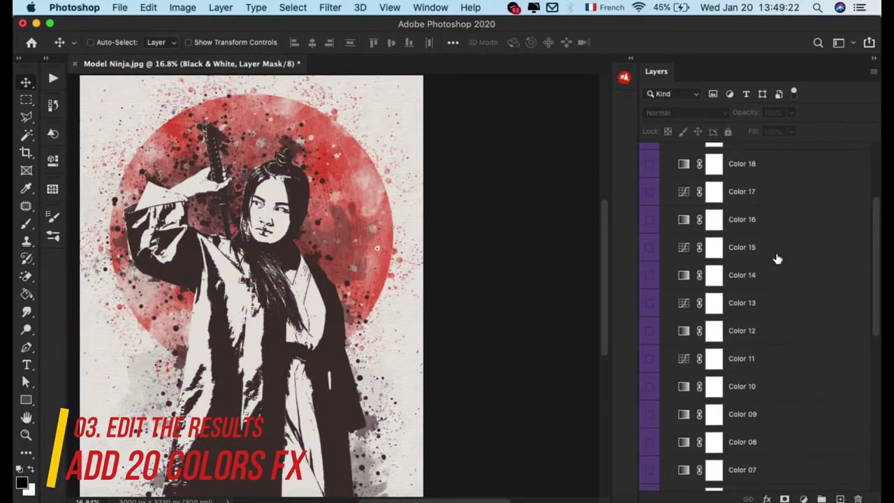
scroll(778, 259, "up", 3)
left_click(746, 215)
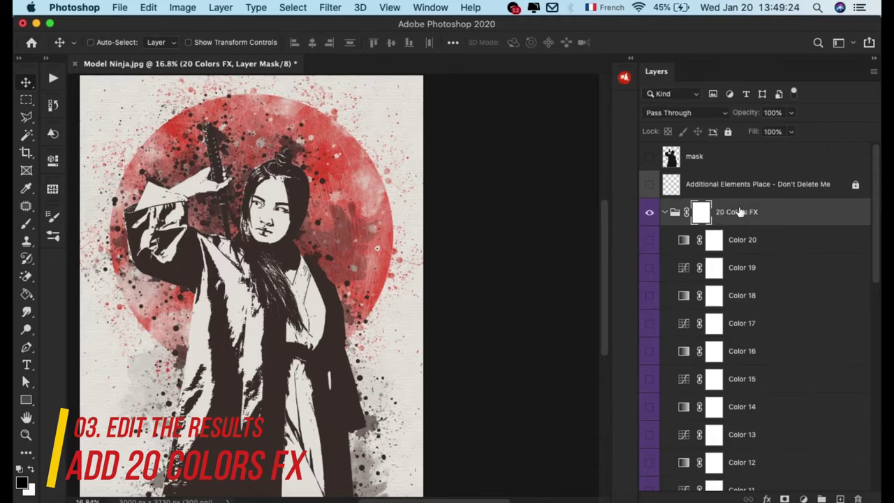
left_click(665, 212)
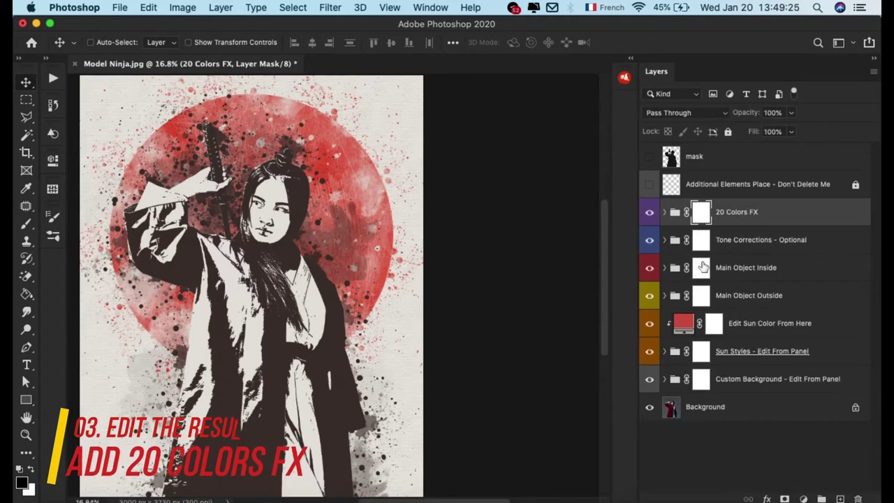
left_click(624, 78)
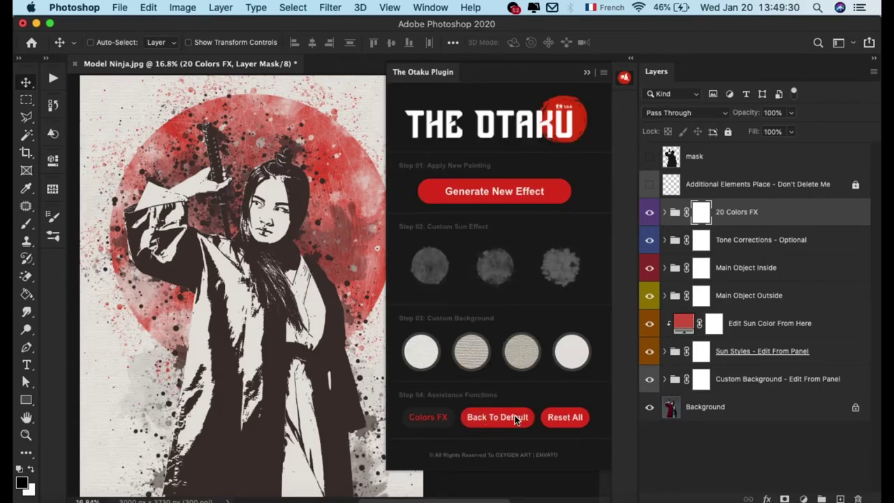
Revert to default, tint the sun magenta then green, and reset it to the default red sun.
left_click(506, 416)
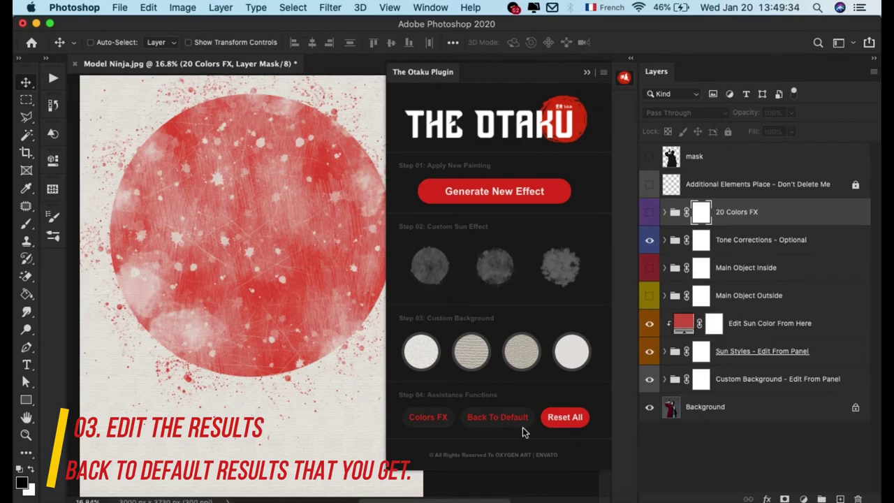
left_click(504, 418)
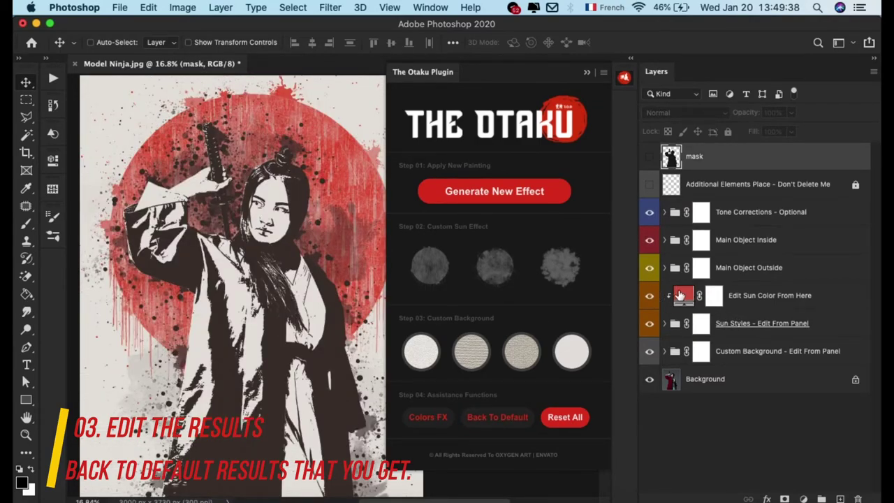
double_click(680, 296)
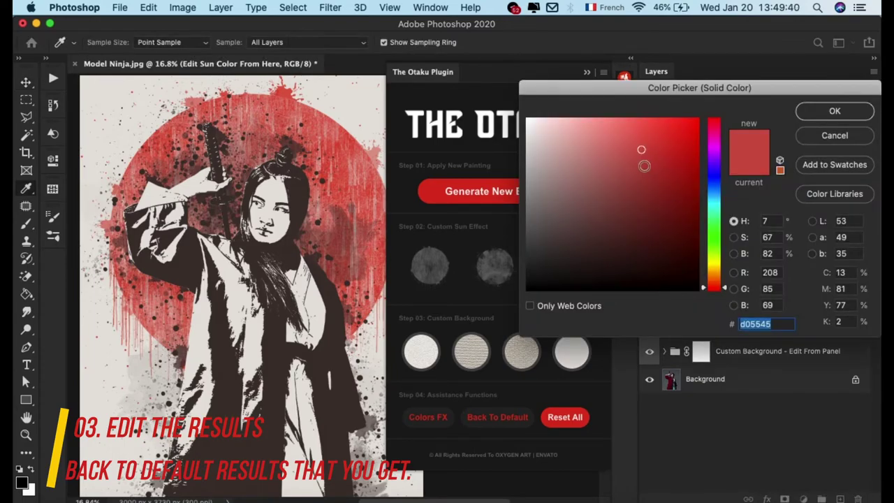
left_click_drag(714, 126, 712, 134)
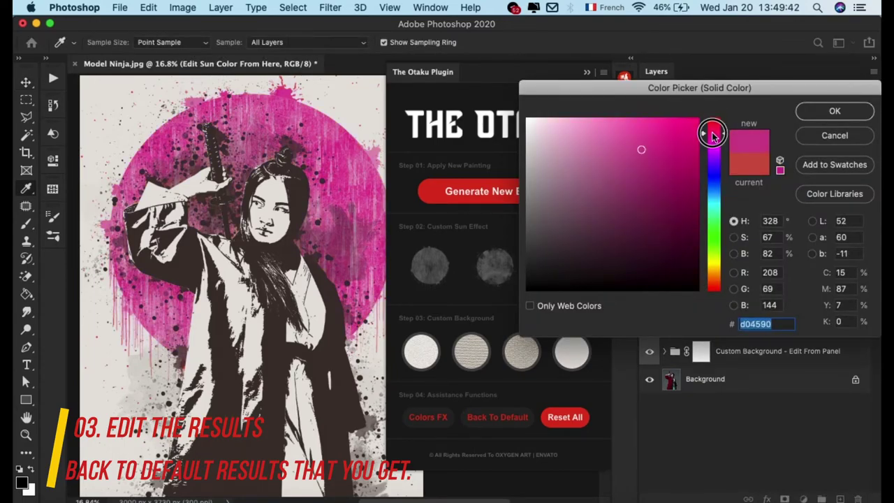
left_click_drag(713, 202, 713, 252)
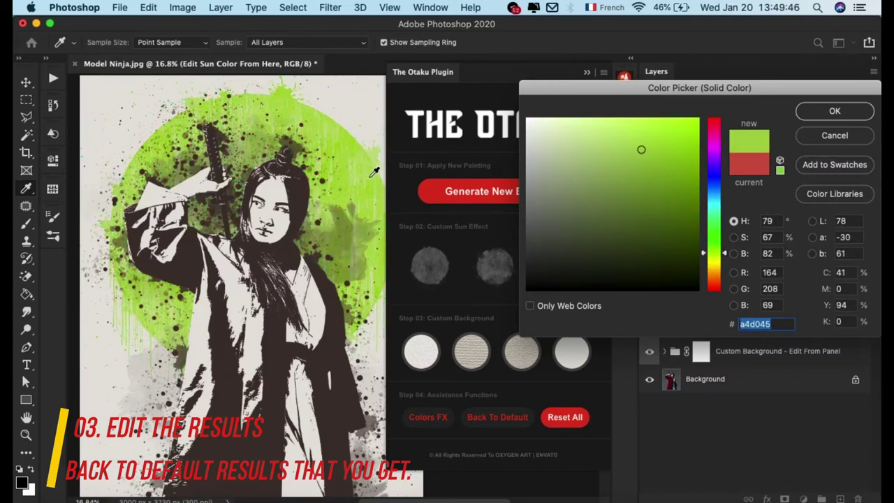
key("Return")
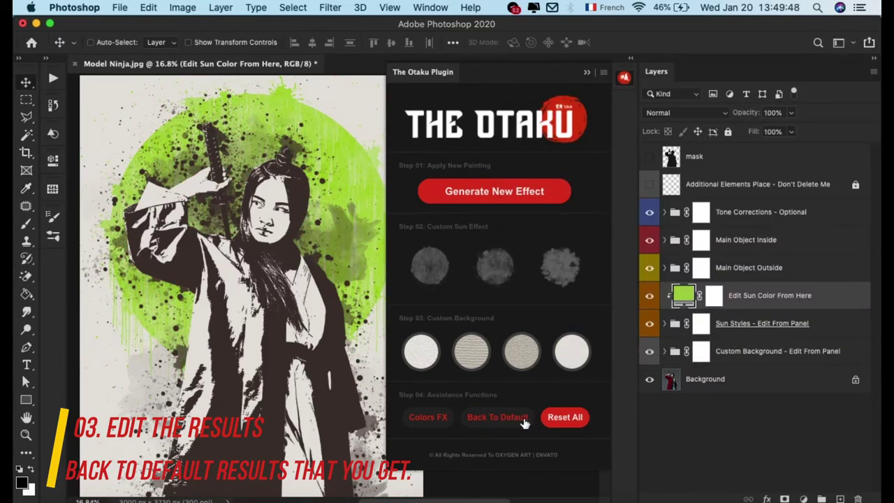
left_click(496, 420)
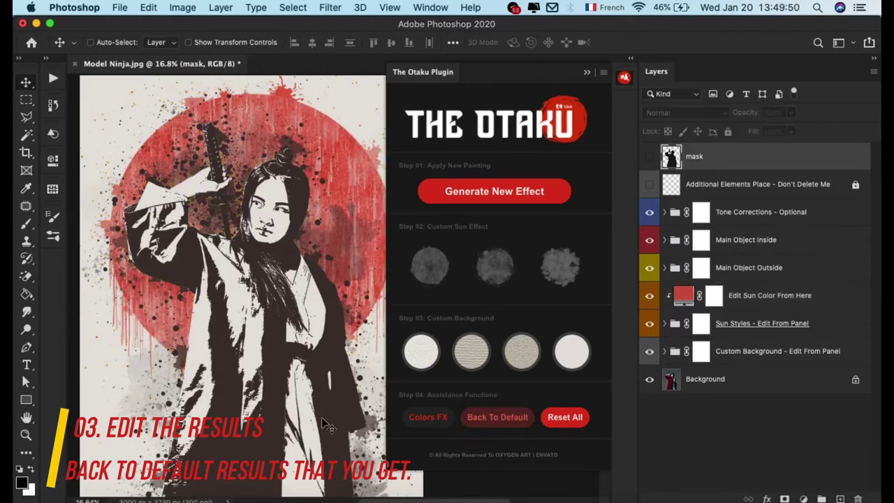
Expand Tone Corrections, test Color Correction - Optional on and off, and collapse the group.
left_click(736, 211)
left_click(664, 212)
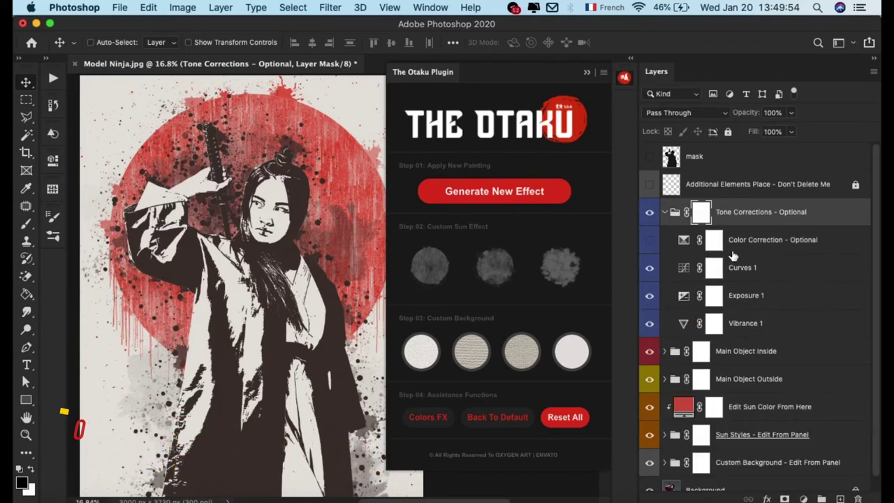
left_click(732, 252)
left_click(649, 240)
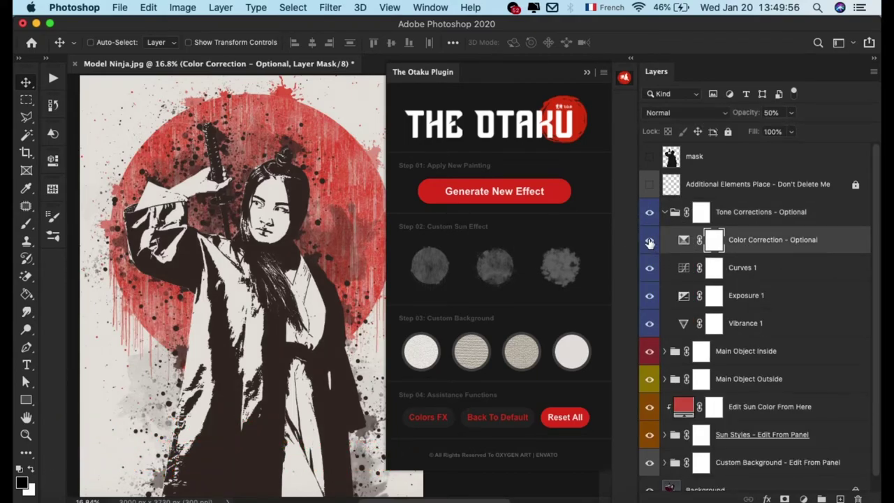
left_click(649, 240)
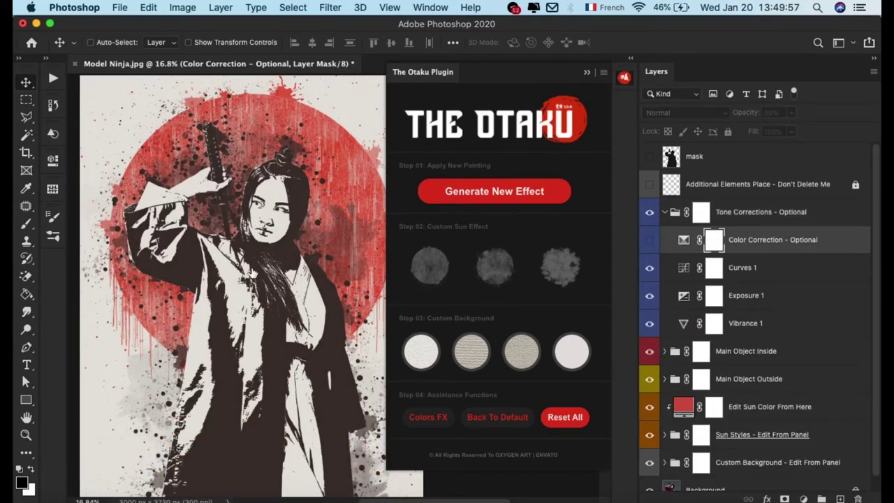
left_click(666, 212)
Expand the Main Object Inside group and hide then show it to compare.
left_click(666, 239)
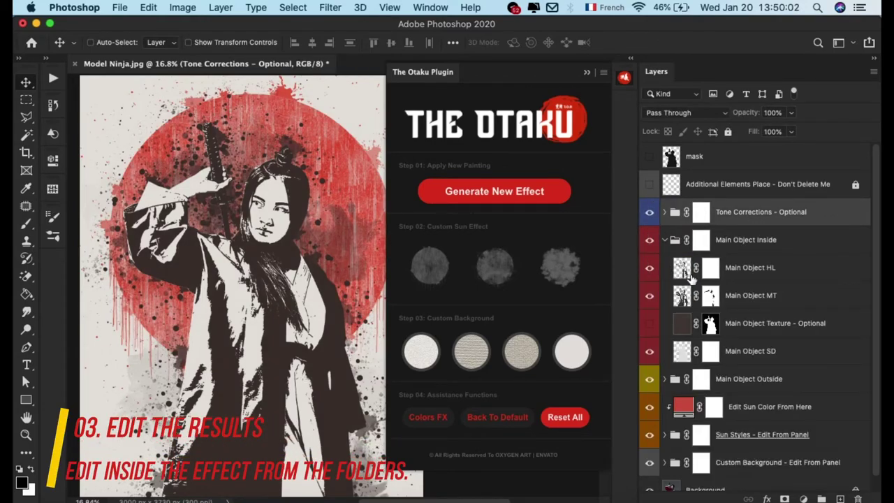
left_click(762, 249)
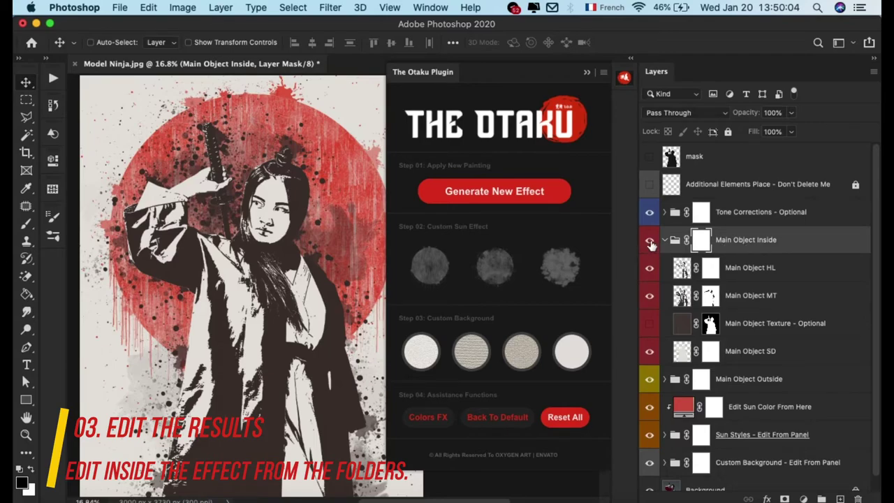
left_click(650, 241)
left_click(649, 241)
scroll(301, 252, "up", 1)
scroll(300, 250, "up", 2)
scroll(300, 248, "up", 2)
scroll(300, 248, "up", 2)
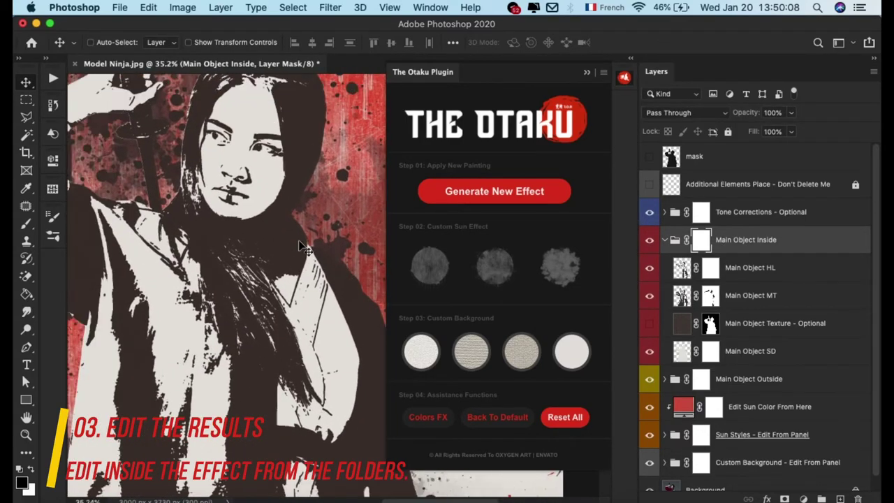
Compare Main Object HL and MT layers, leave both visible, and select Main Object Texture - Optional.
left_click(650, 269)
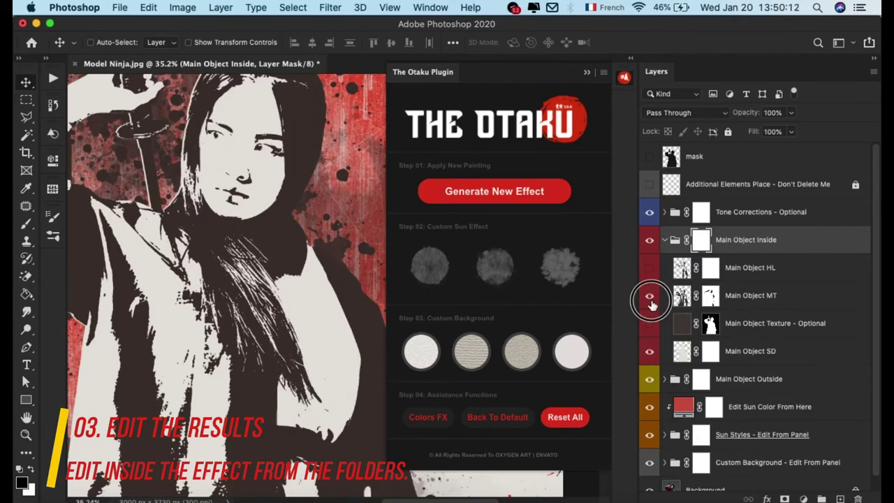
left_click(649, 295)
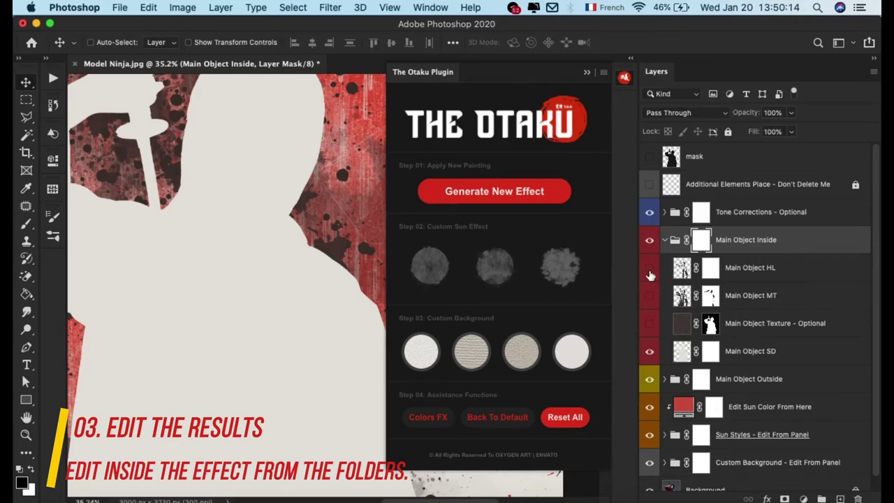
left_click(649, 272)
key("ctrl+0")
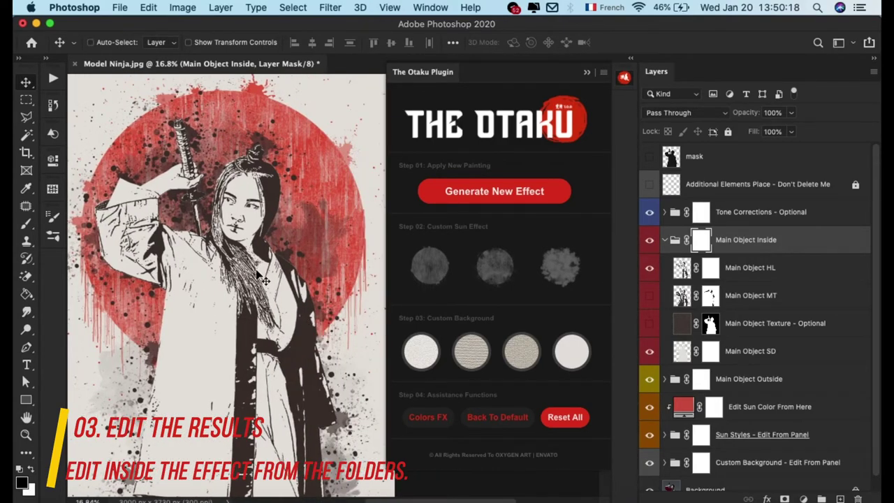
left_click(651, 272)
left_click(650, 295)
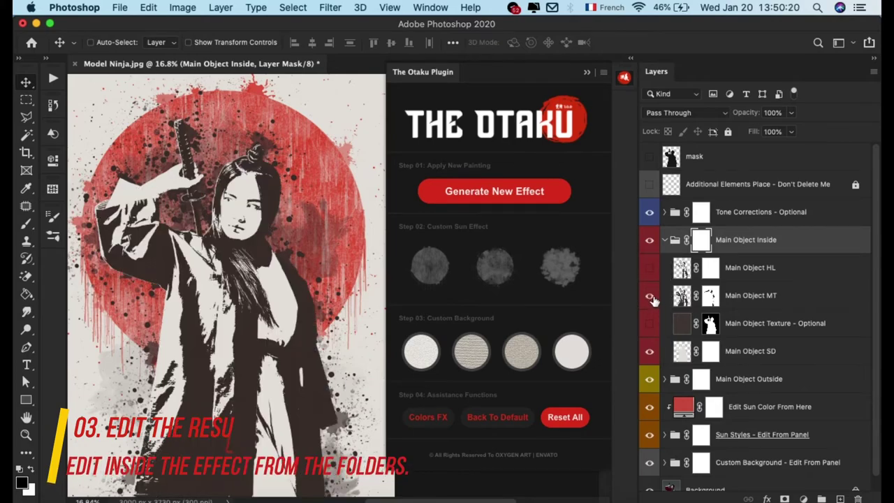
left_click(649, 268)
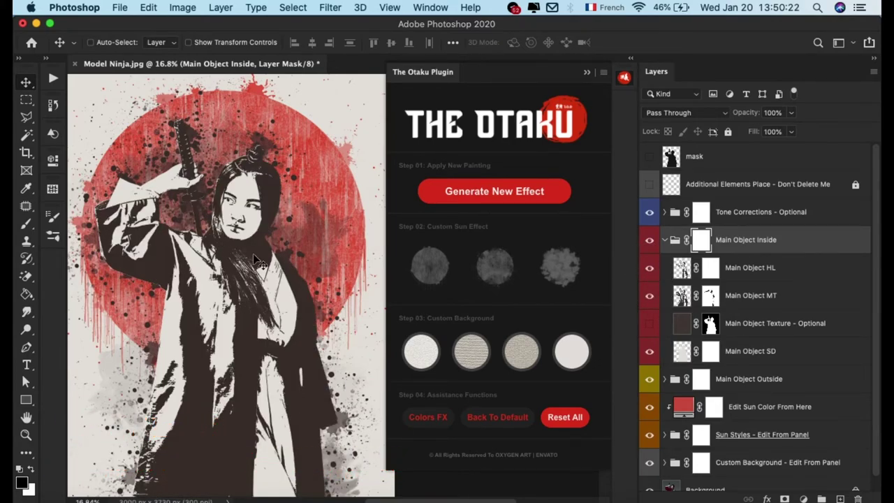
left_click(666, 244)
left_click(751, 327)
Turn on the Main Object Texture - Optional layer and zoom in on the figure.
left_click(649, 325)
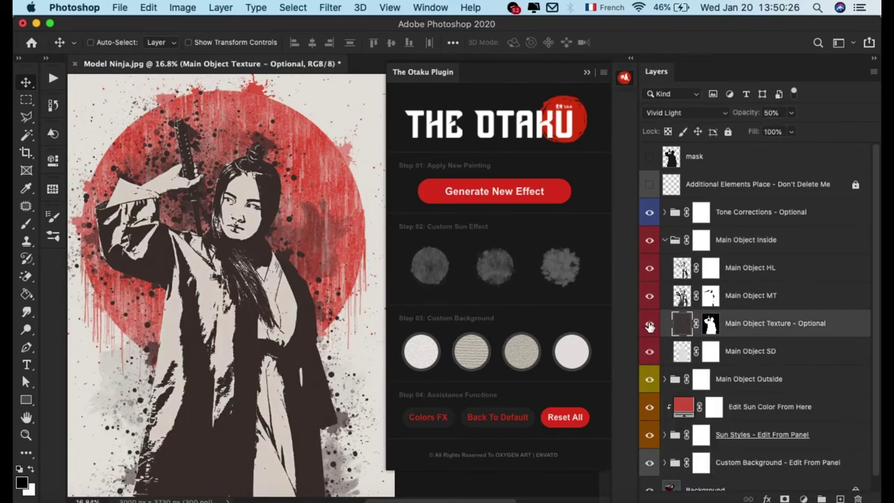
scroll(238, 209, "up", 2)
scroll(238, 209, "up", 3)
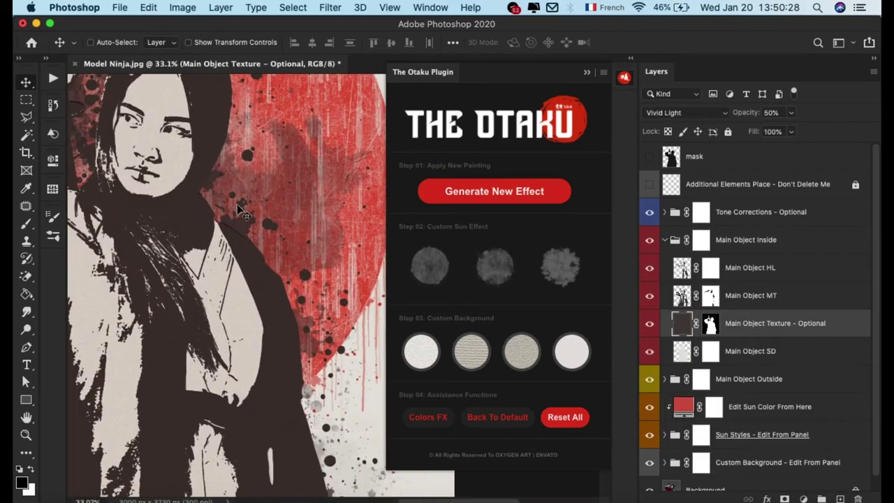
scroll(238, 210, "up", 3)
scroll(238, 210, "up", 4)
scroll(236, 204, "up", 3)
scroll(237, 204, "up", 2)
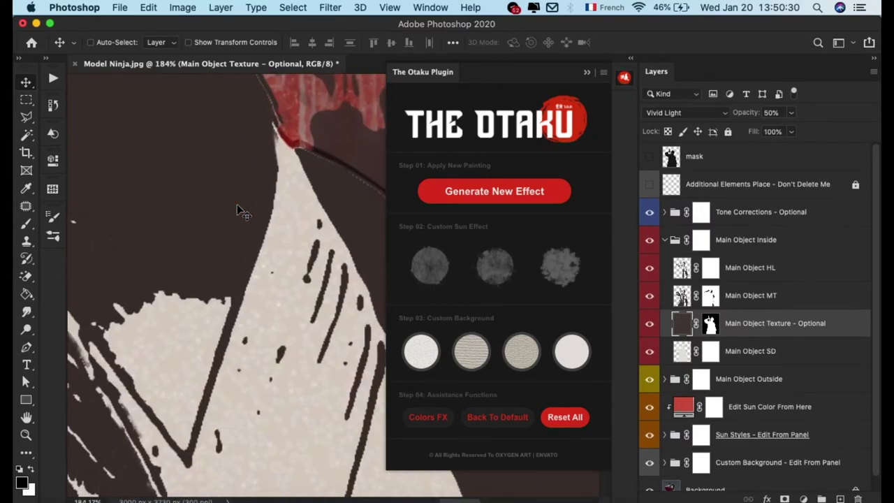
scroll(236, 204, "down", 3)
scroll(237, 204, "down", 3)
scroll(237, 209, "up", 3)
scroll(237, 210, "right", 3)
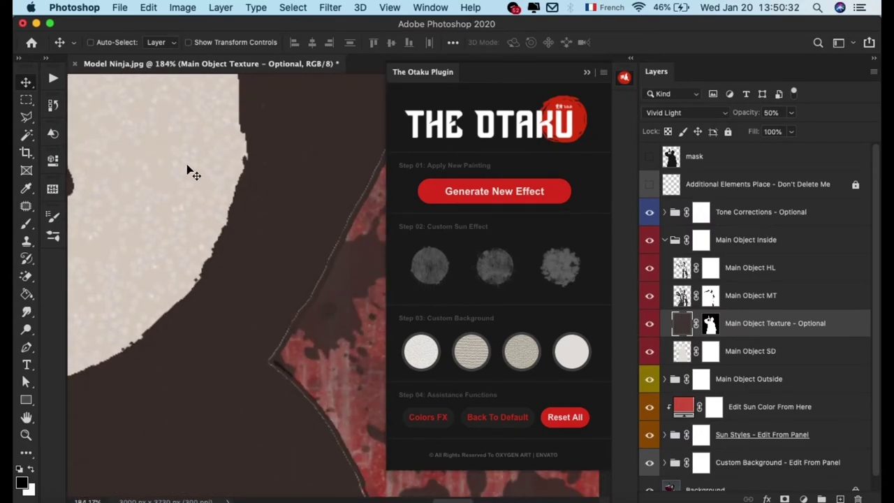
Compare the texture off and on up close, fit the painting in view, and toggle Main Object SD.
left_click(649, 322)
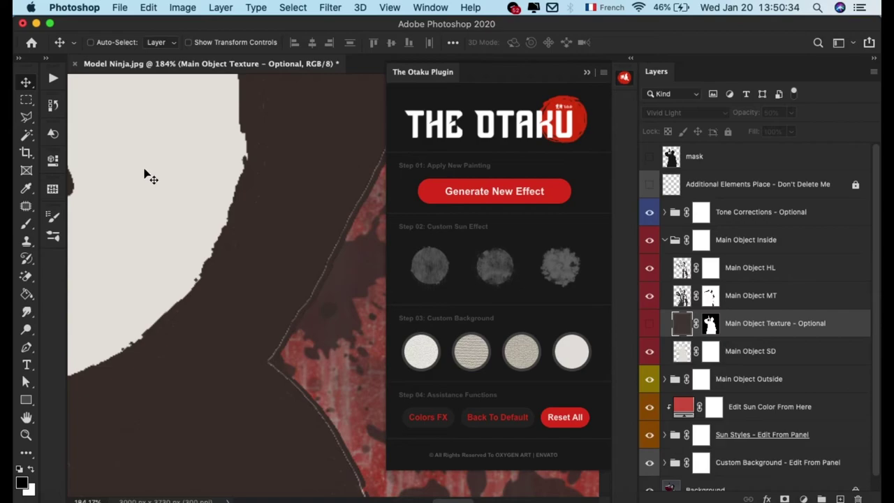
left_click(649, 323)
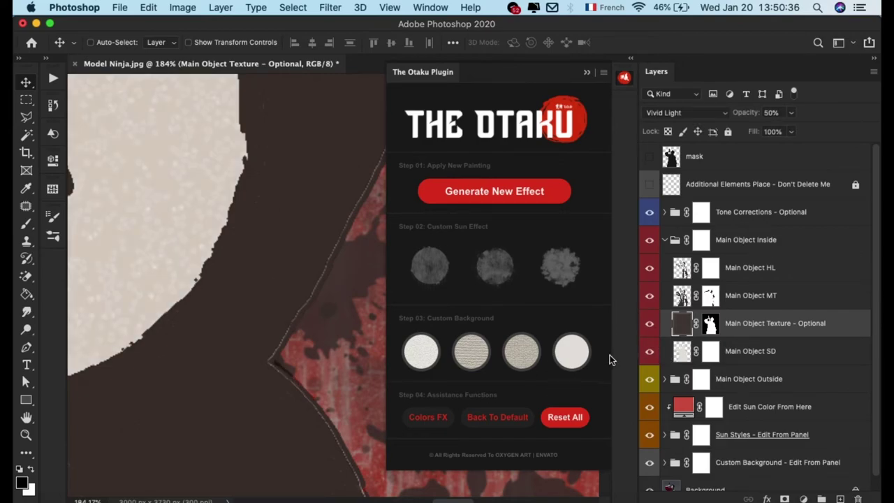
key("super+0")
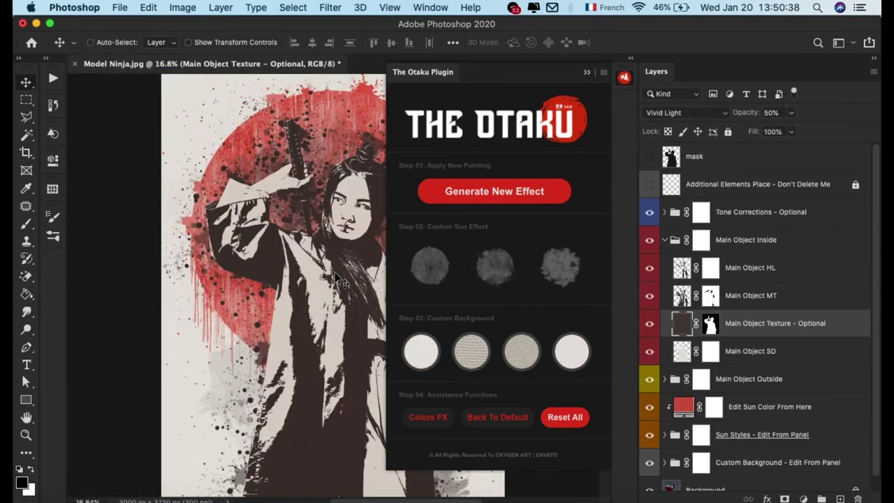
left_click(650, 355)
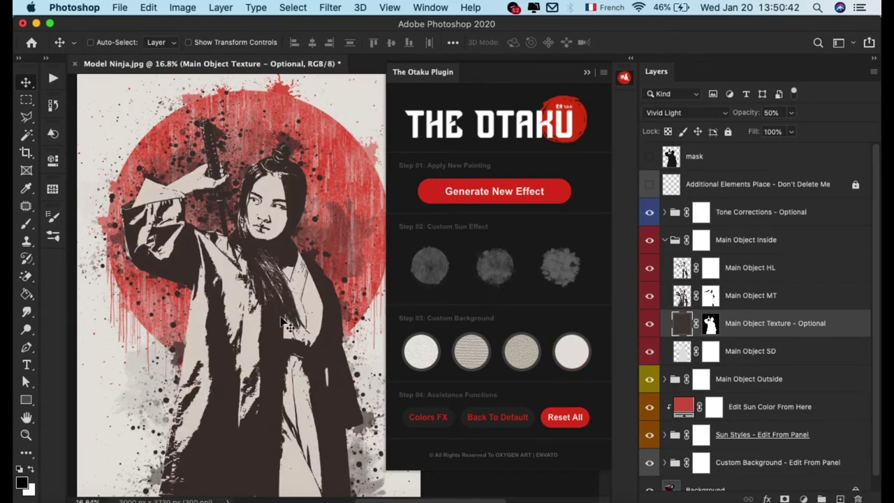
Select and collapse the Main Object Inside group.
left_click(744, 240)
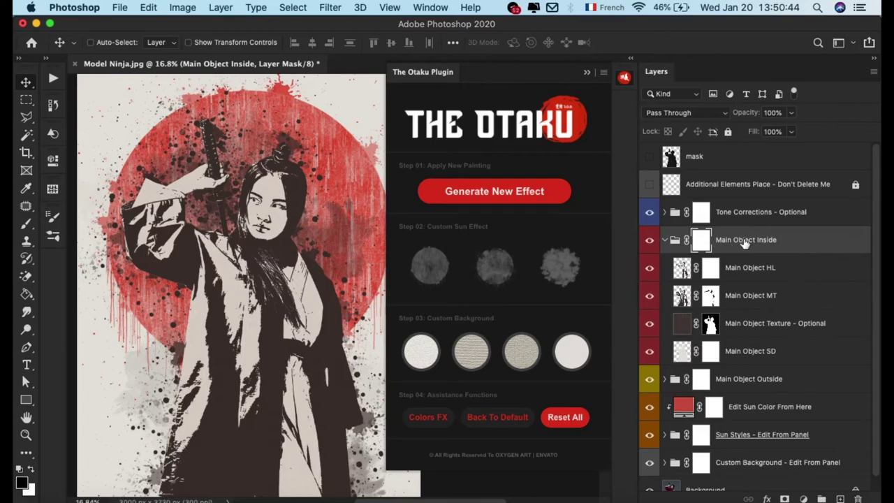
left_click(665, 240)
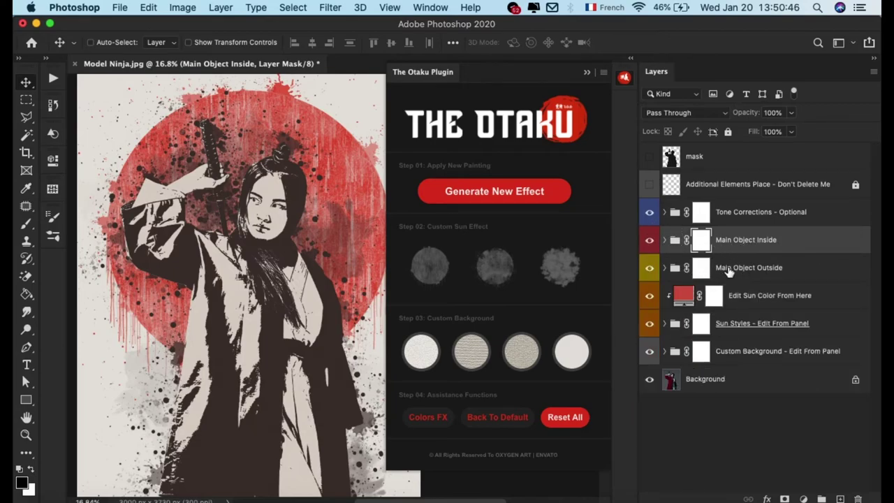
left_click(664, 239)
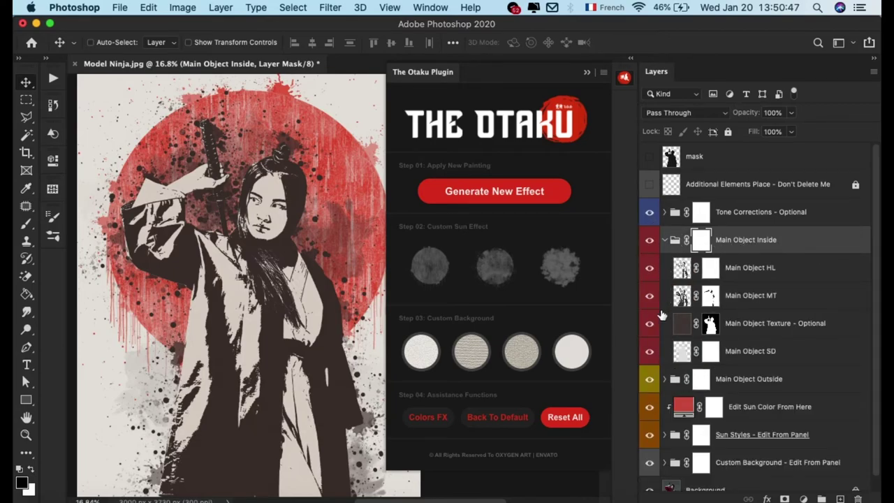
left_click(664, 240)
Expand Main Object Outside, compare Outside 01, 02 and 03 off and on, then collapse it.
left_click(666, 268)
left_click(780, 276)
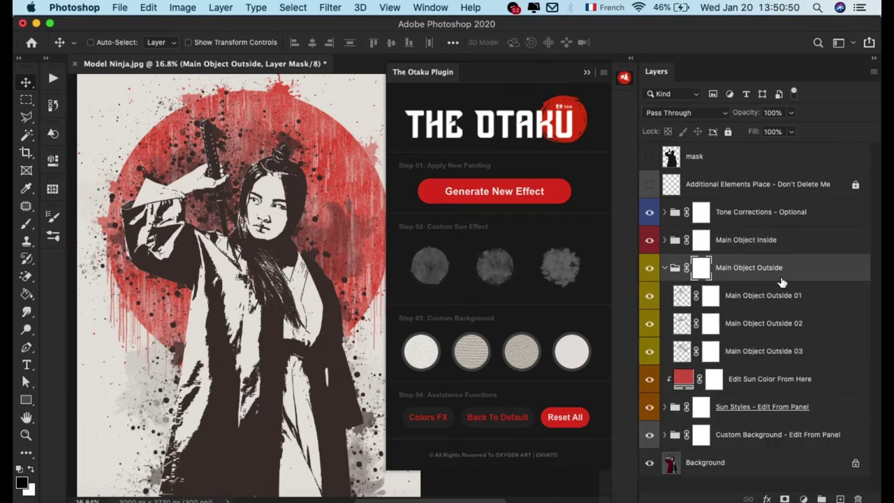
left_click(650, 296)
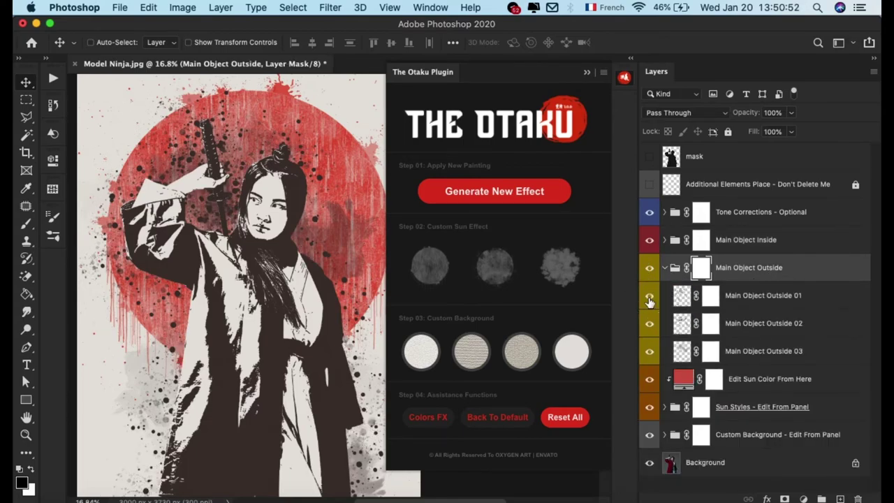
left_click(649, 296)
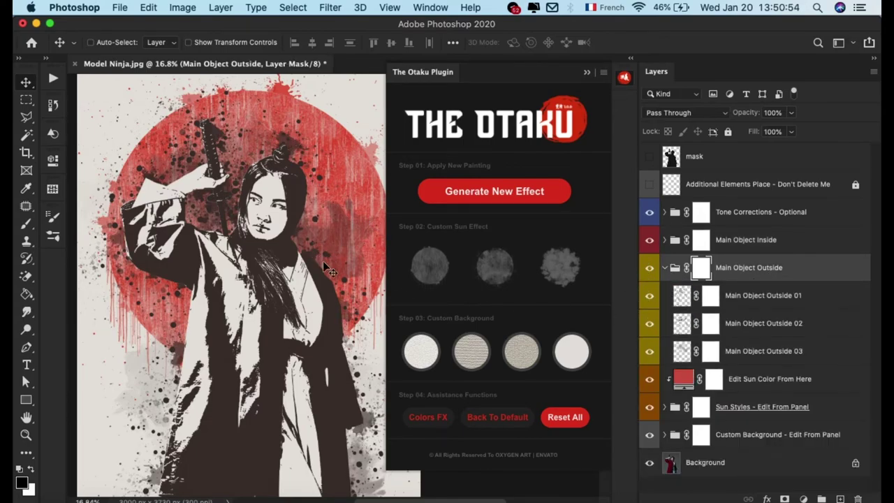
left_click(650, 324)
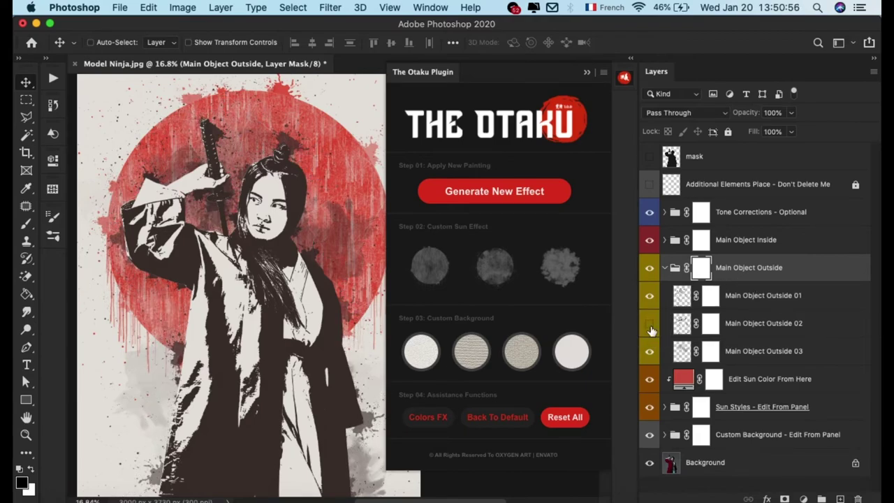
left_click(649, 323)
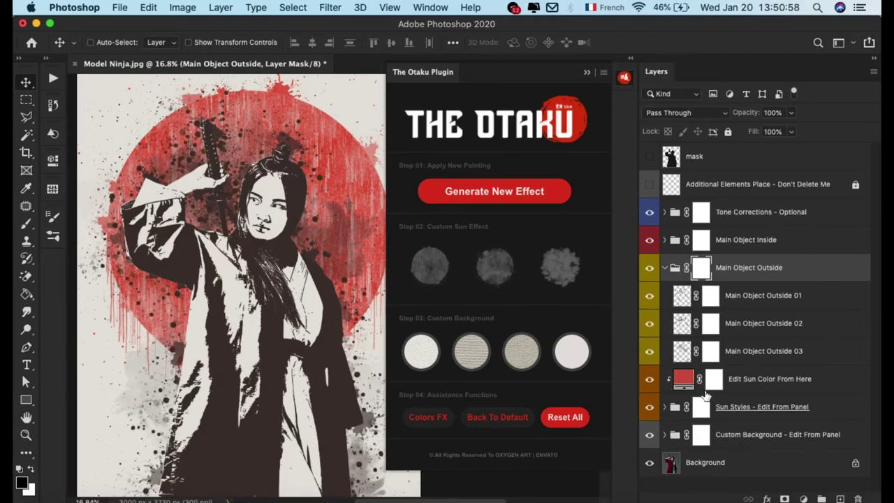
left_click(650, 351)
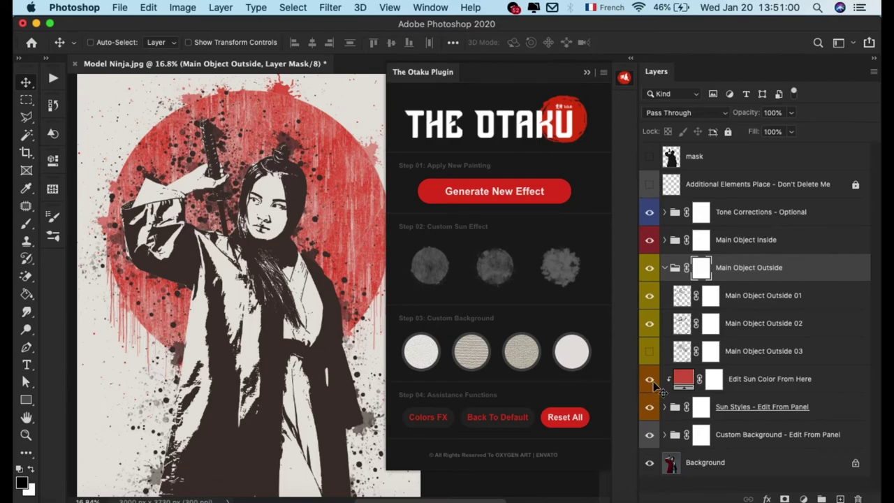
left_click(650, 351)
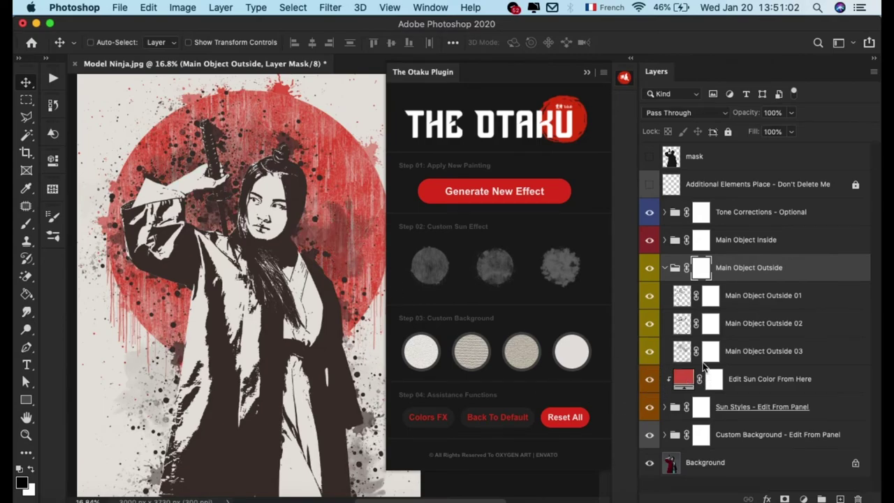
left_click(665, 268)
Expand Sun Styles, collapse Sun Style 01–03 groups, and close the Otaku Plugin panel.
left_click(687, 299)
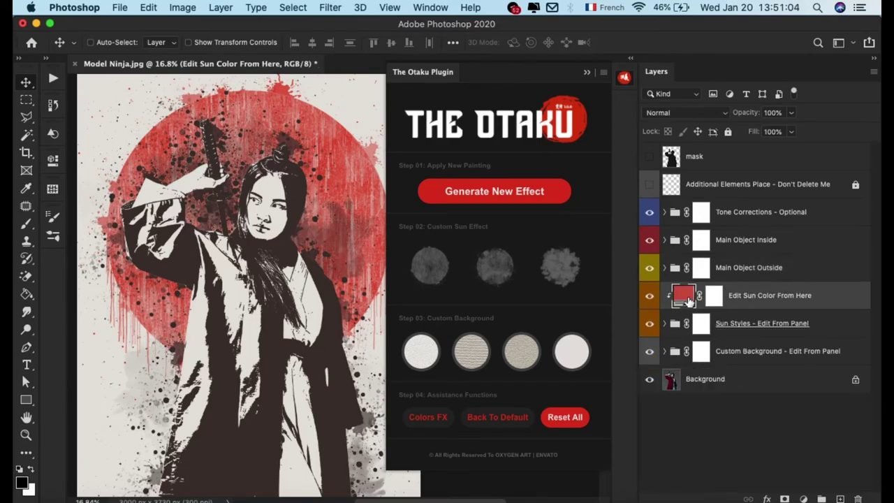
left_click(729, 326)
left_click(665, 323)
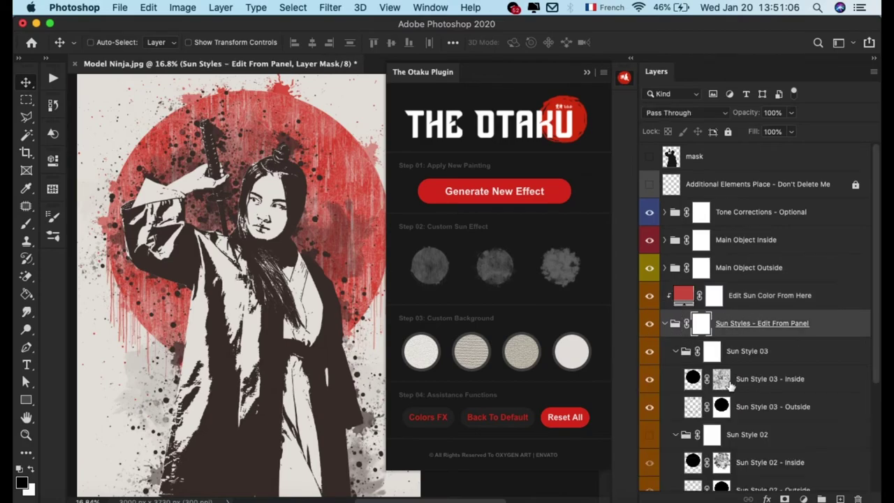
left_click(675, 351)
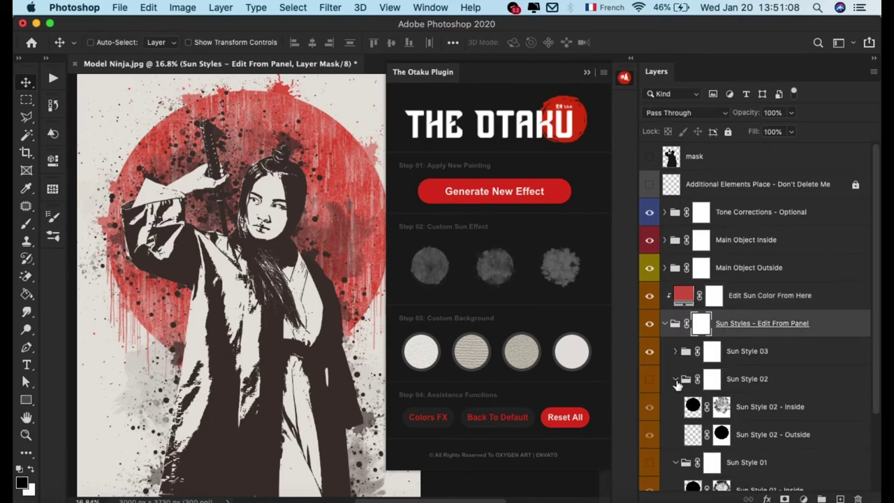
left_click(676, 379)
left_click(675, 406)
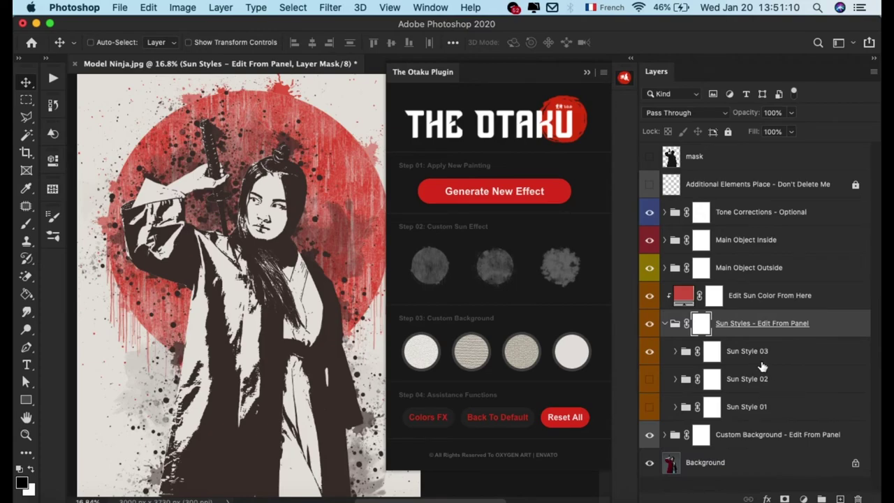
left_click(625, 79)
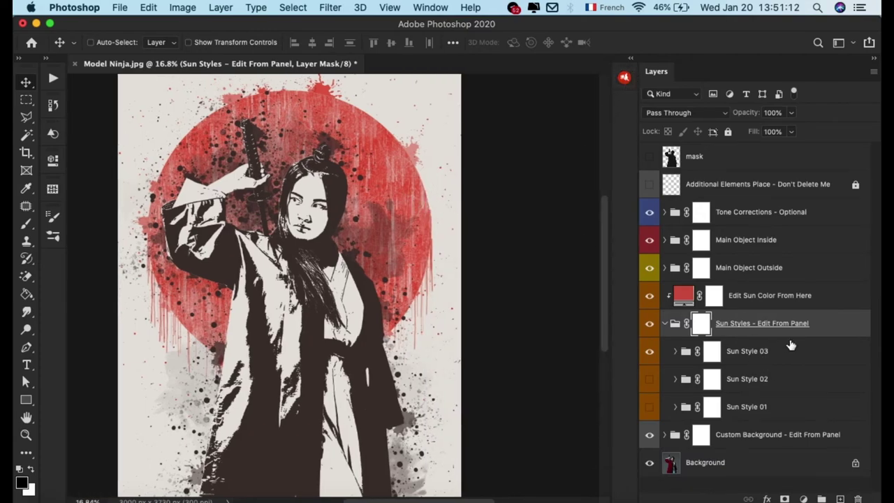
Scale the Sun Style 03 mask with Free Transform to 99.47%.
left_click(793, 353)
left_click(650, 352)
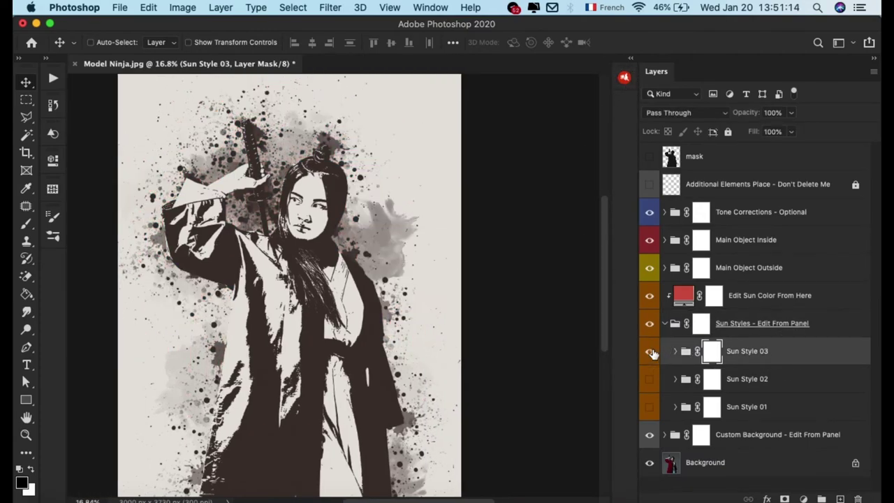
key("ctrl+t")
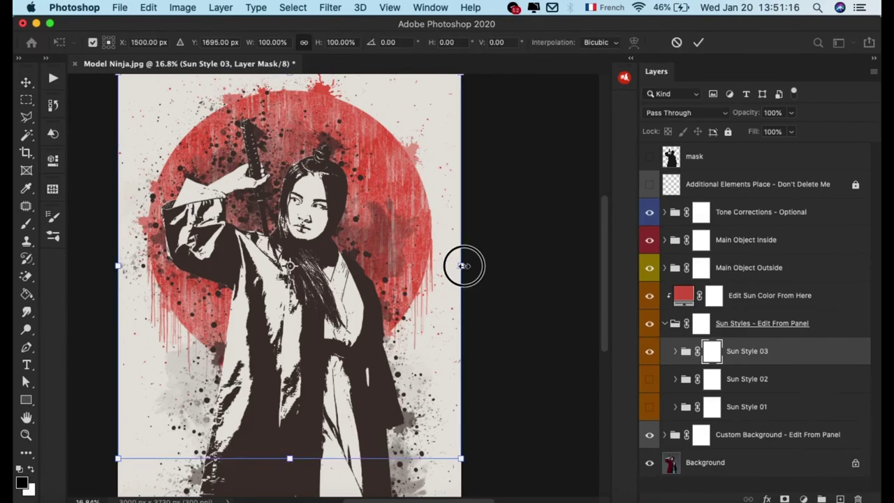
mouse_move(463, 265)
left_mouse_down()
mouse_move(487, 277)
mouse_move(481, 283)
left_mouse_up()
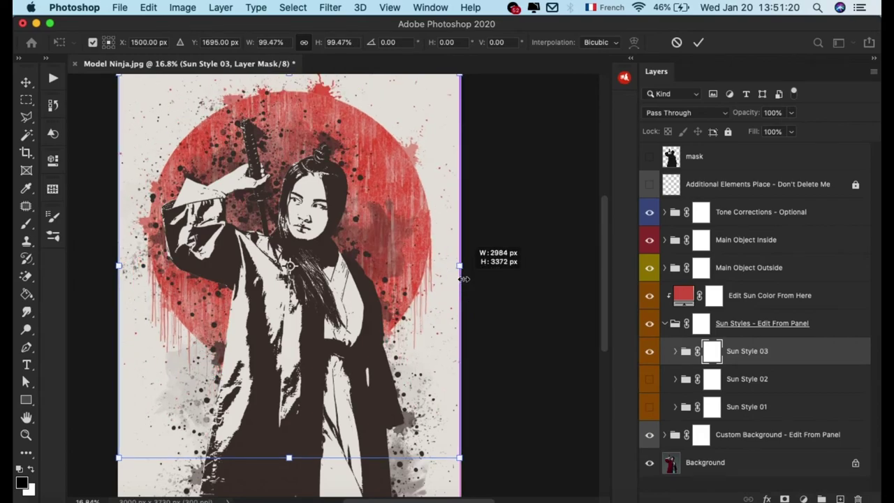
left_click_drag(481, 282, 459, 269)
key("Return")
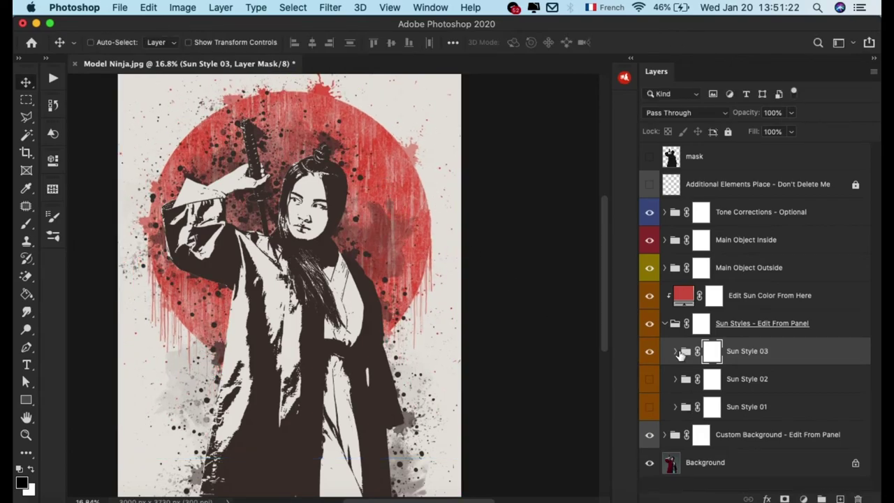
Compare Sun Style 03 Inside and Outside layers, then collapse the Sun Style groups.
left_click(674, 351)
left_click(768, 337)
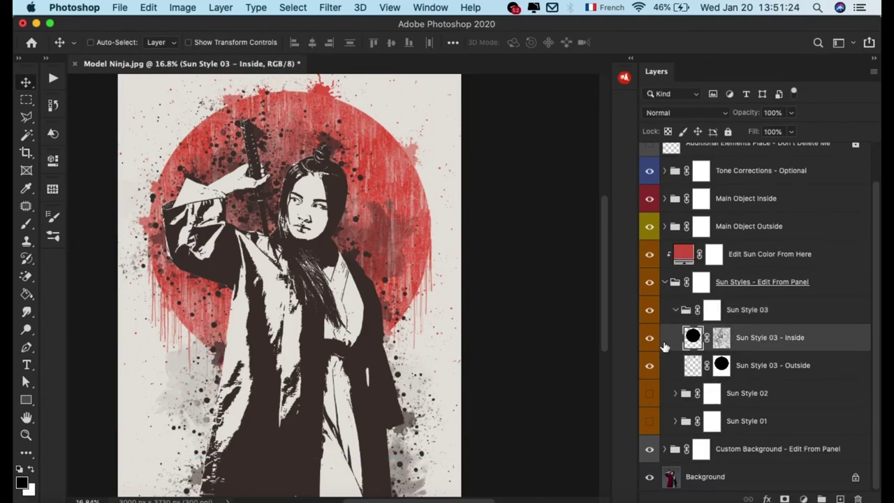
left_click(649, 337)
left_click(650, 365)
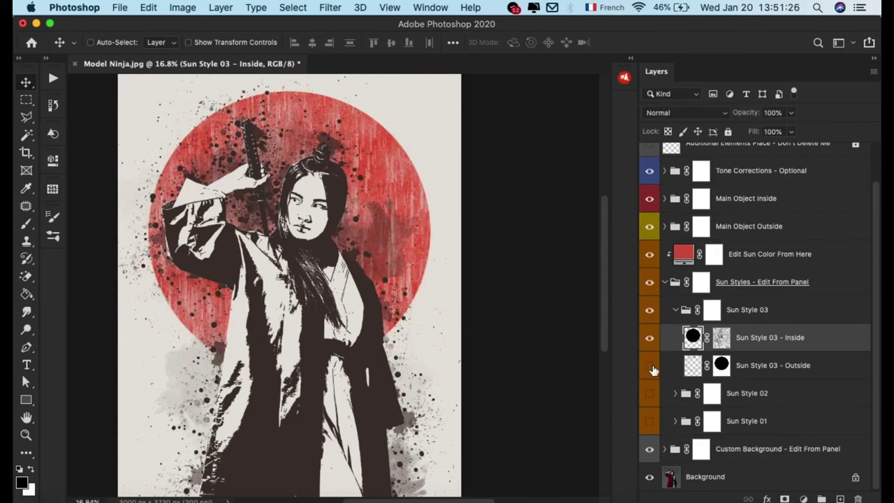
left_click(675, 310)
left_click(665, 323)
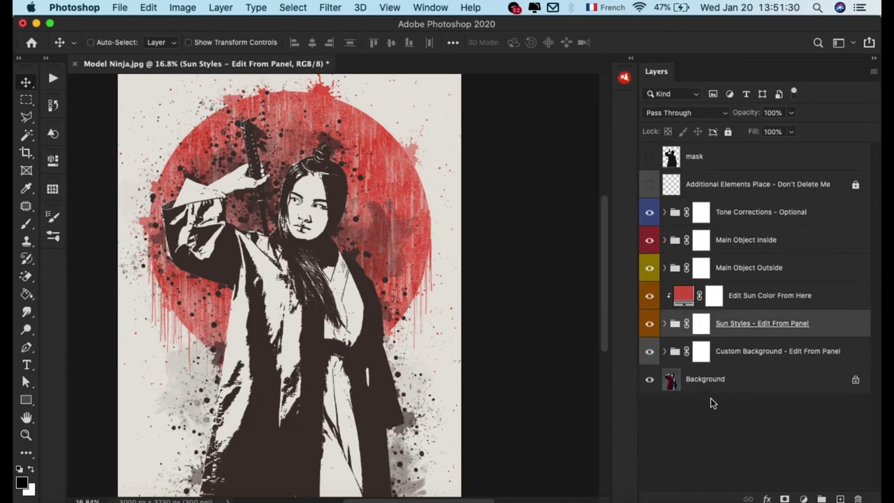
left_click(700, 351)
left_click(664, 351)
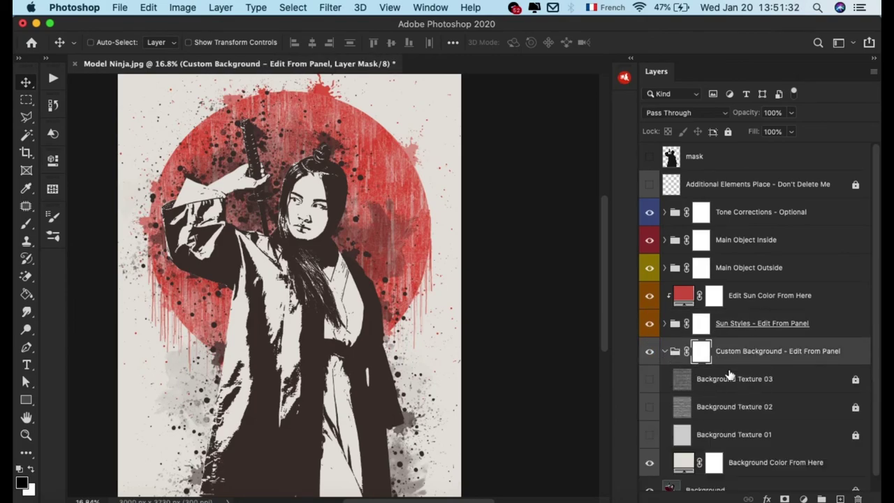
left_click(651, 351)
left_click(733, 472)
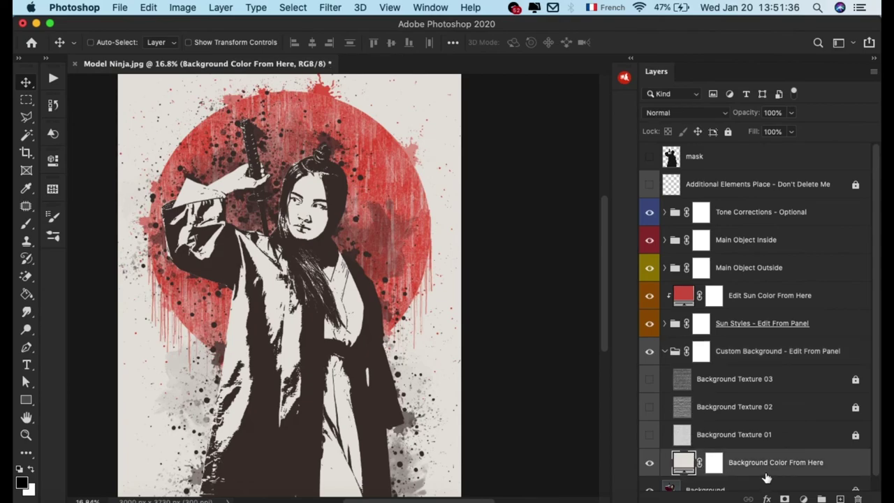
scroll(433, 282, "up", 3)
scroll(433, 281, "up", 3)
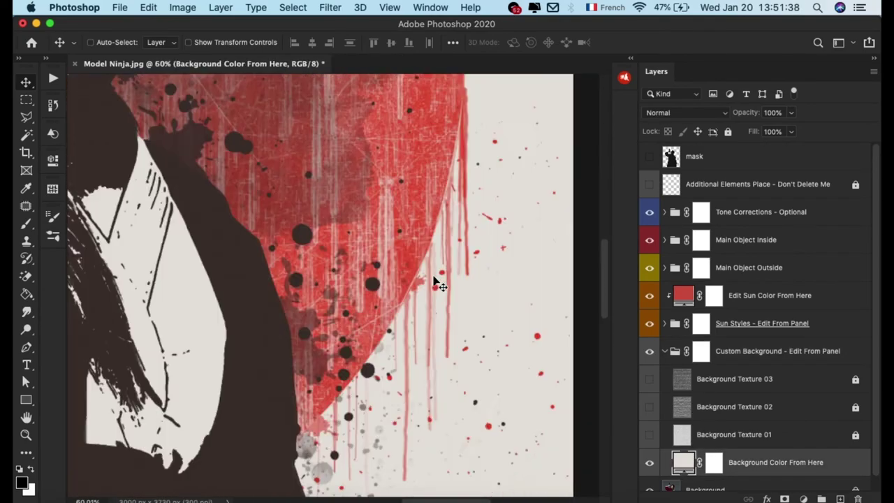
scroll(418, 272, "up", 2)
double_click(682, 462)
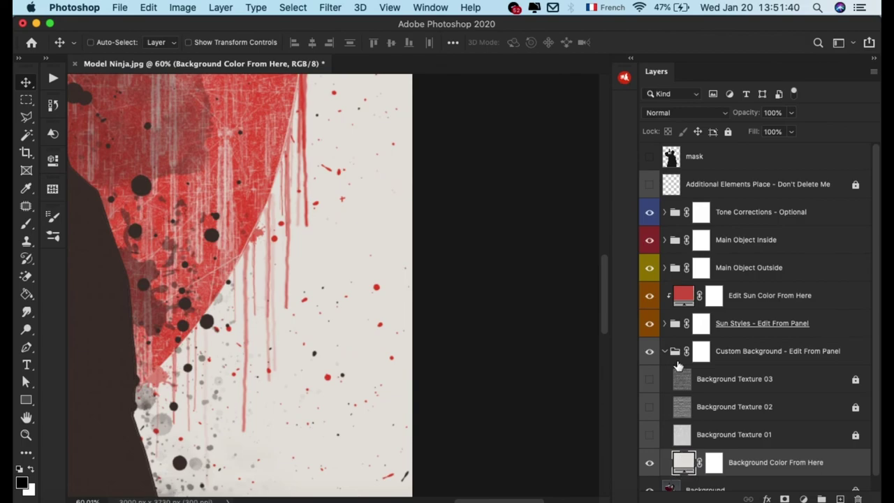
left_click_drag(568, 263, 485, 280)
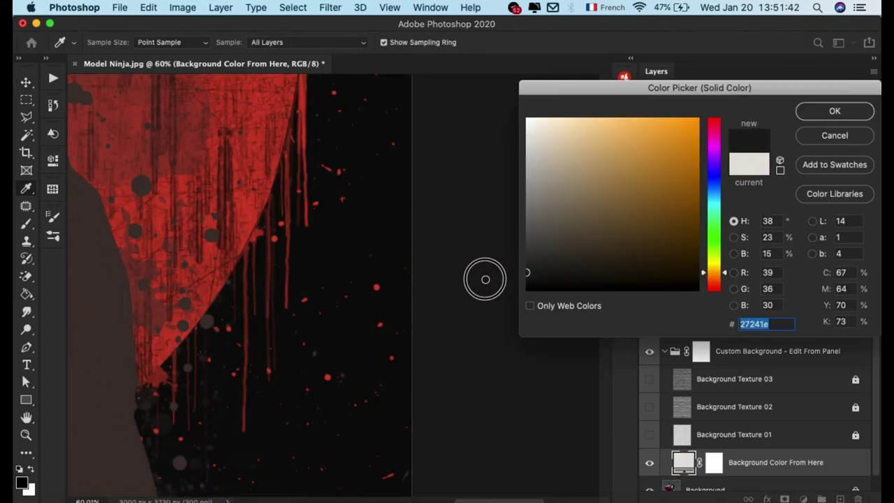
key("Return")
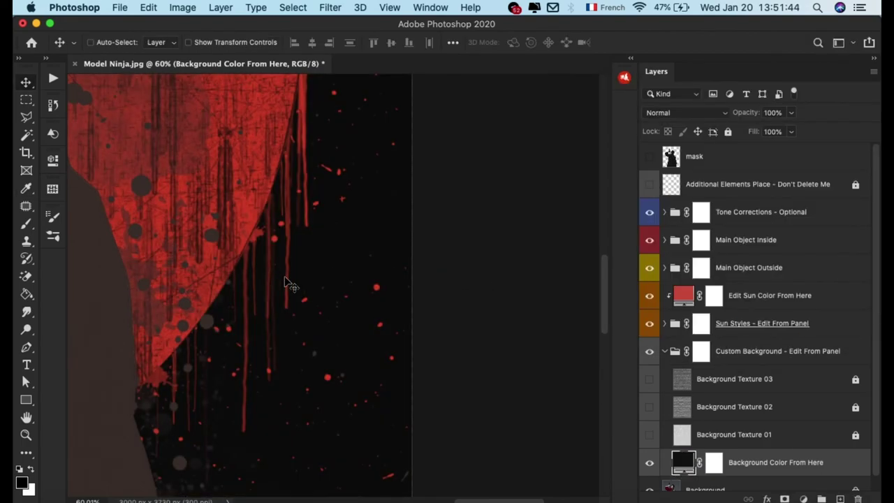
key("ctrl+0")
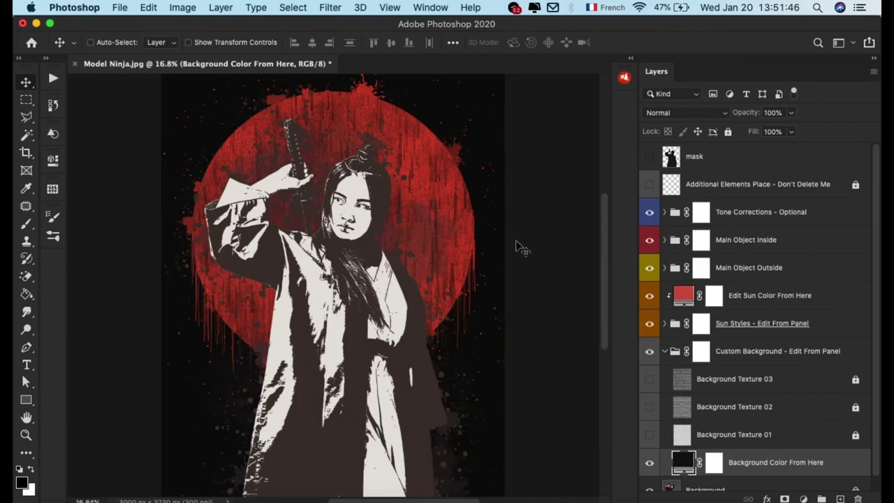
key("ctrl+z")
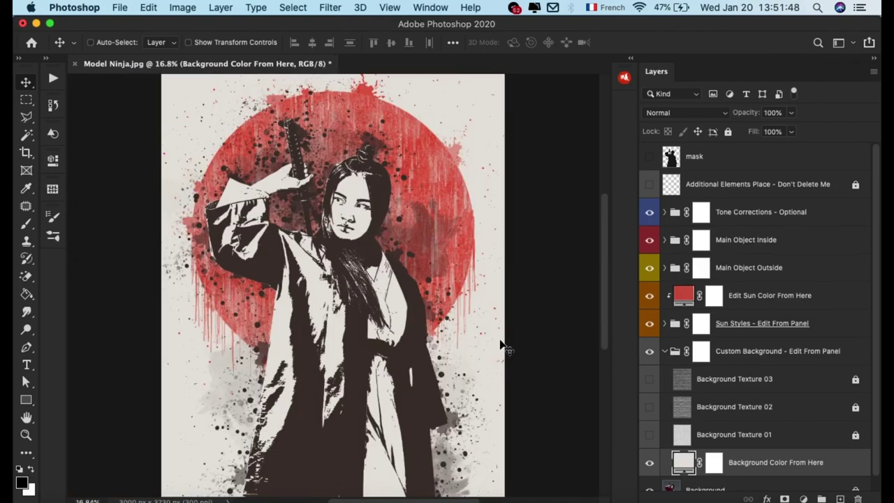
Collapse Custom Background, select the mask layer, and apply Reset All from The Otaku Plugin panel.
left_click(665, 352)
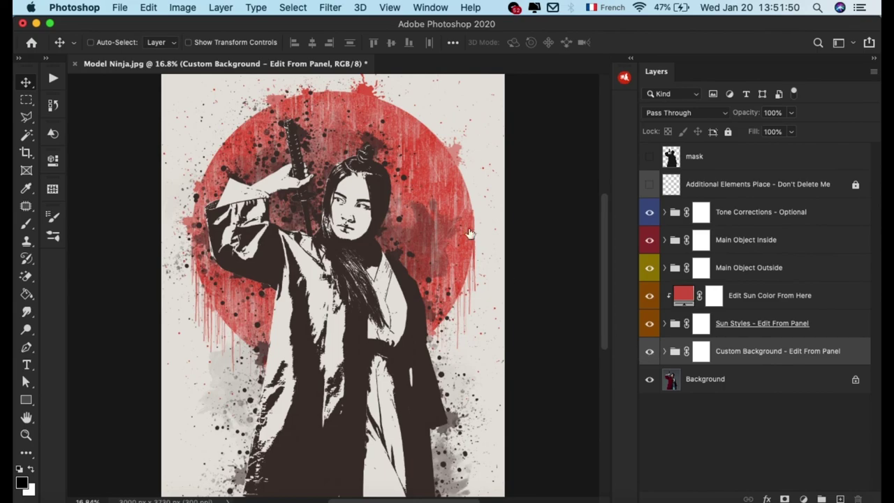
left_click(747, 162)
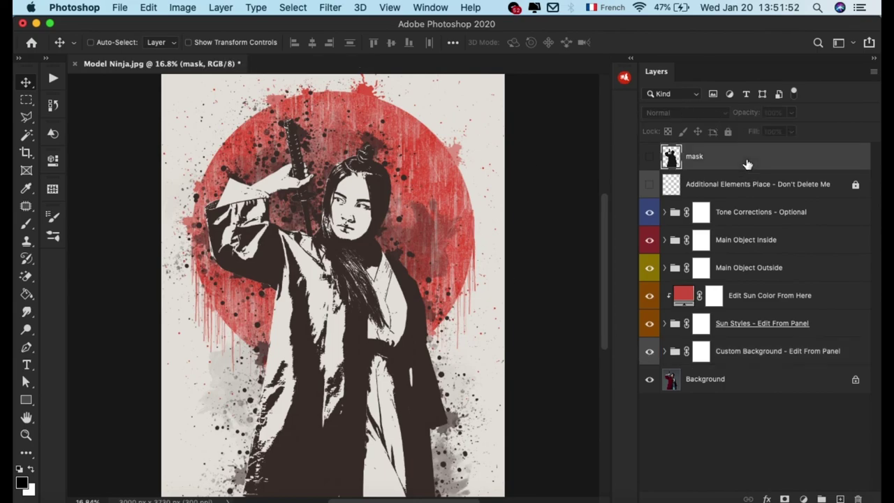
left_click(623, 76)
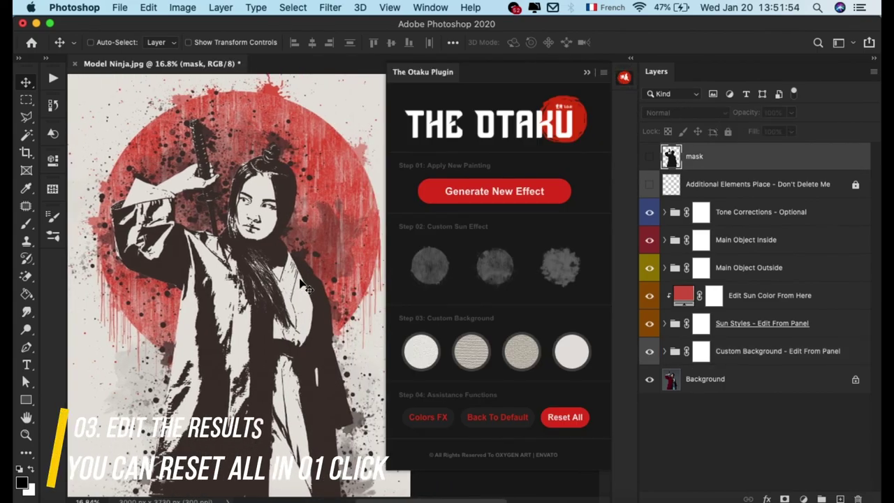
left_click(566, 421)
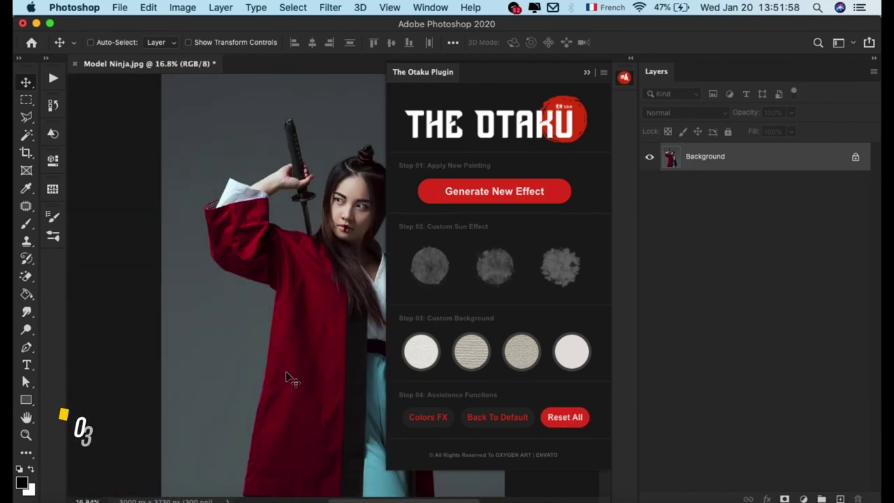